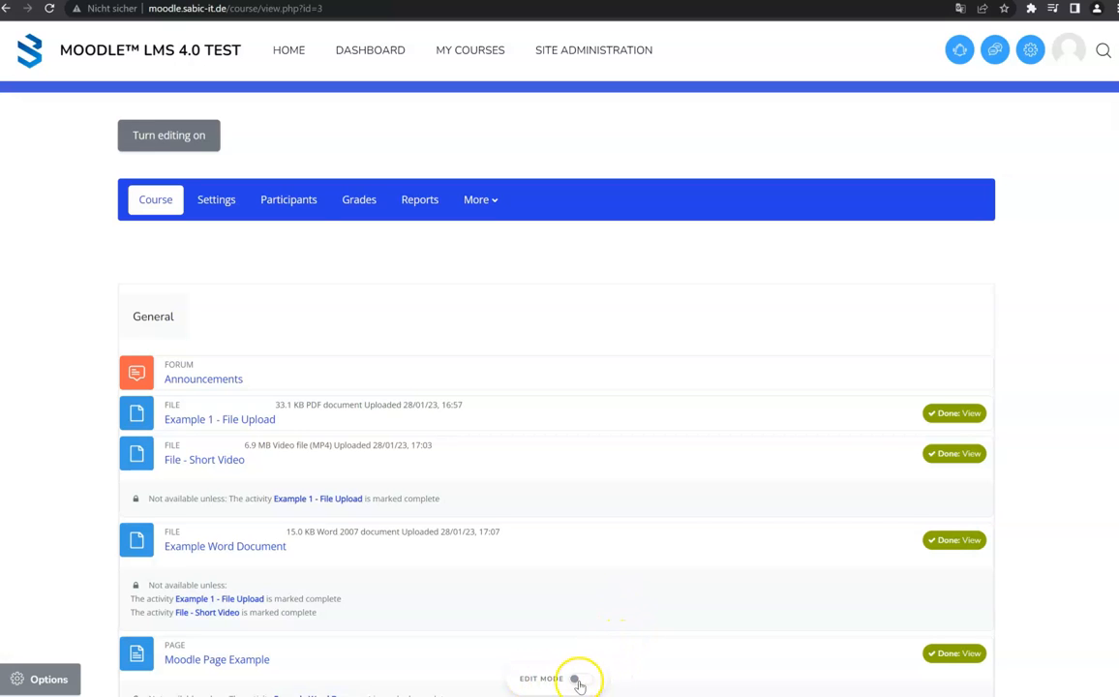
# Step: Turn on edit mode for Test Course 2 and start adding a URL resource to the General section
pyautogui.click(585, 680)
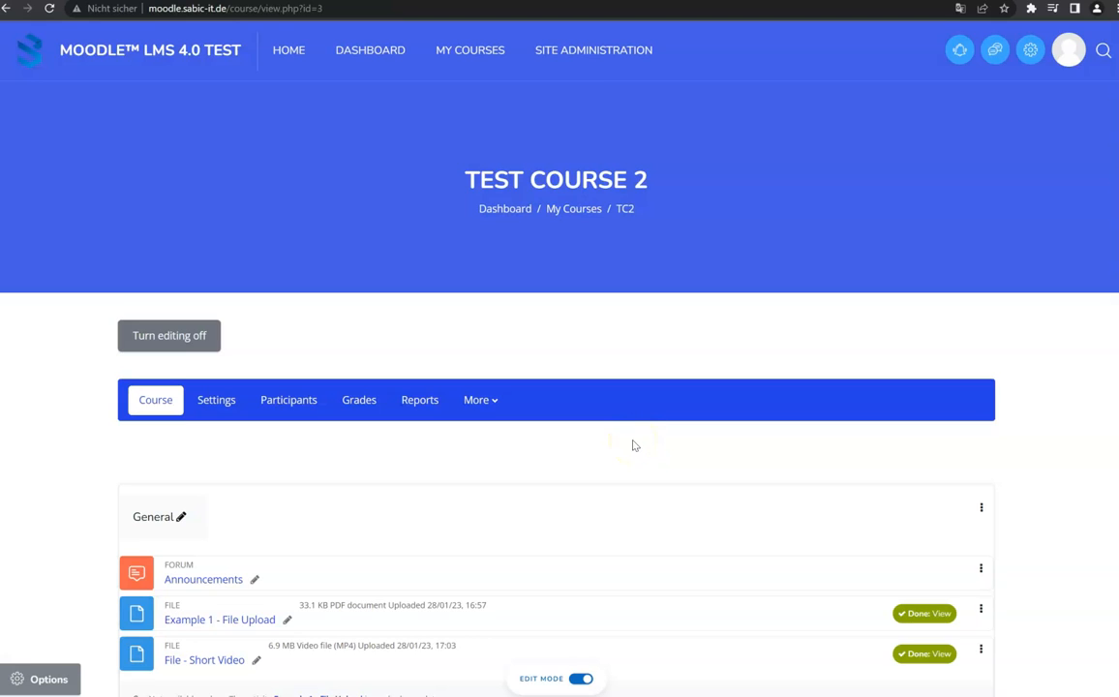
pyautogui.scroll(-3, 634, 445)
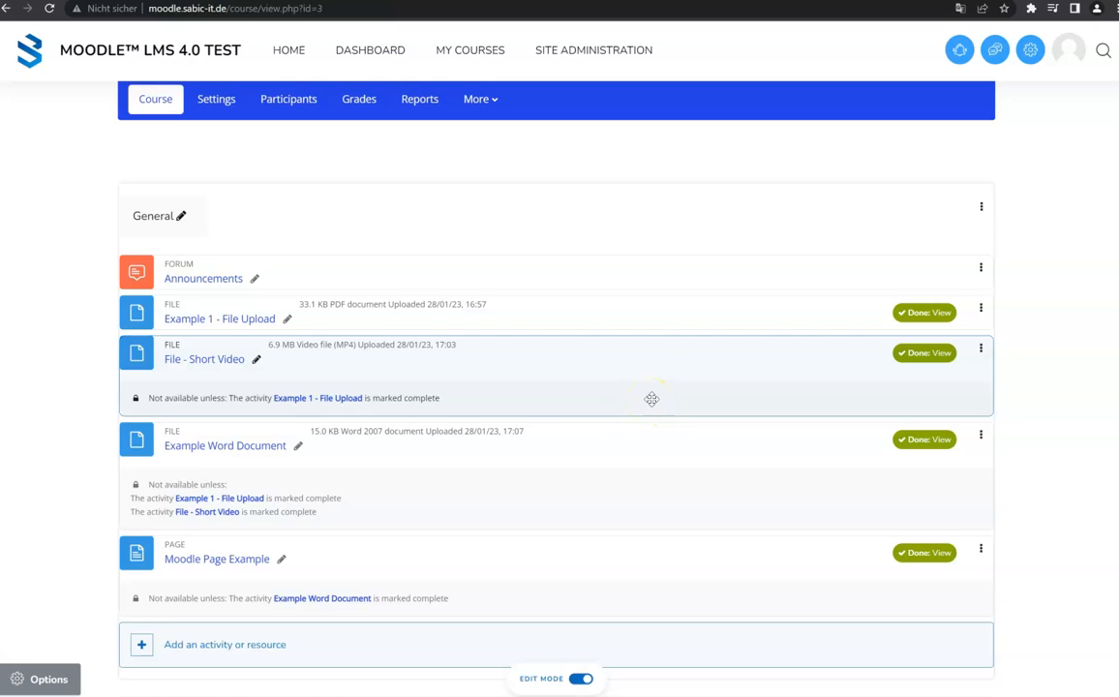
pyautogui.scroll(-1, 650, 401)
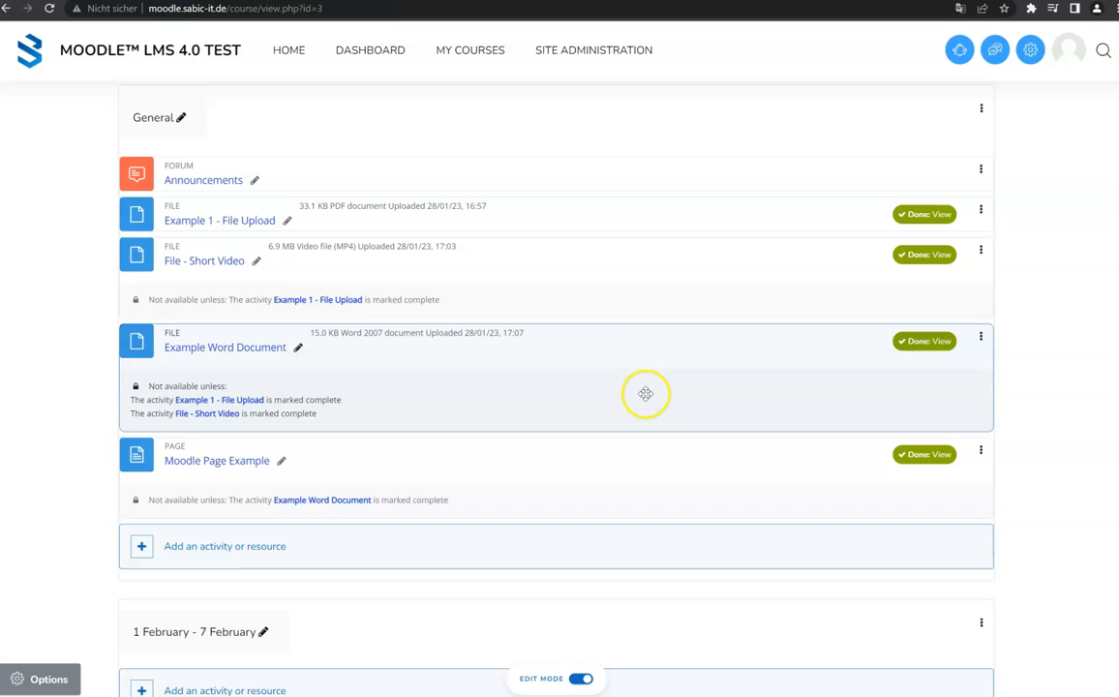
pyautogui.scroll(-1, 646, 382)
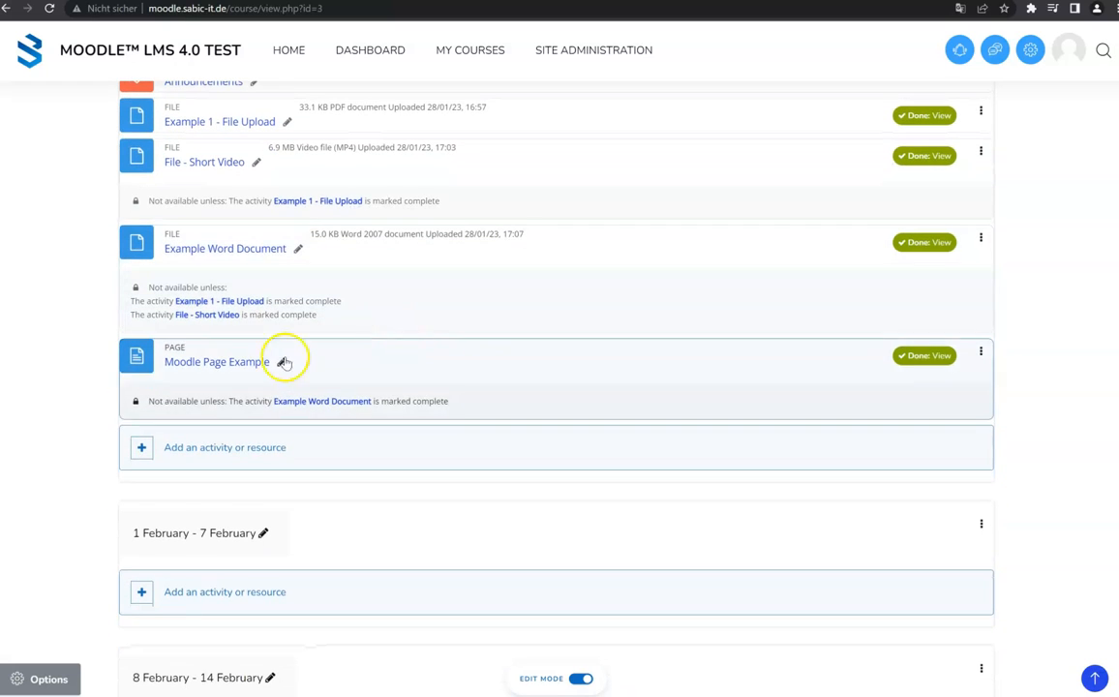
pyautogui.click(274, 448)
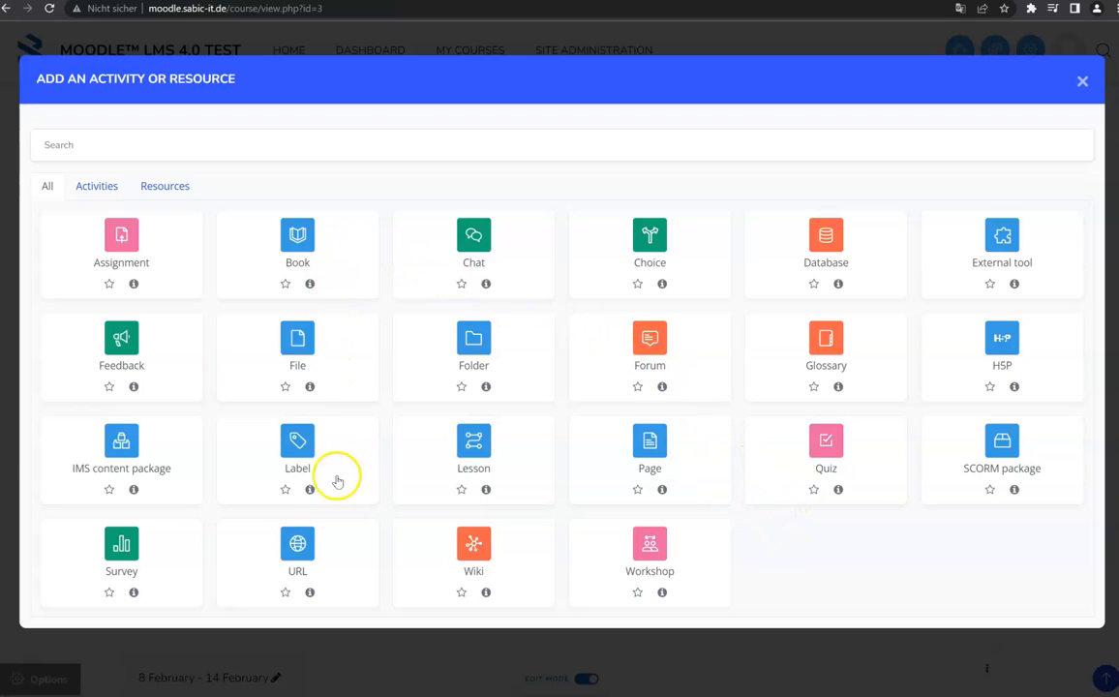
pyautogui.click(312, 554)
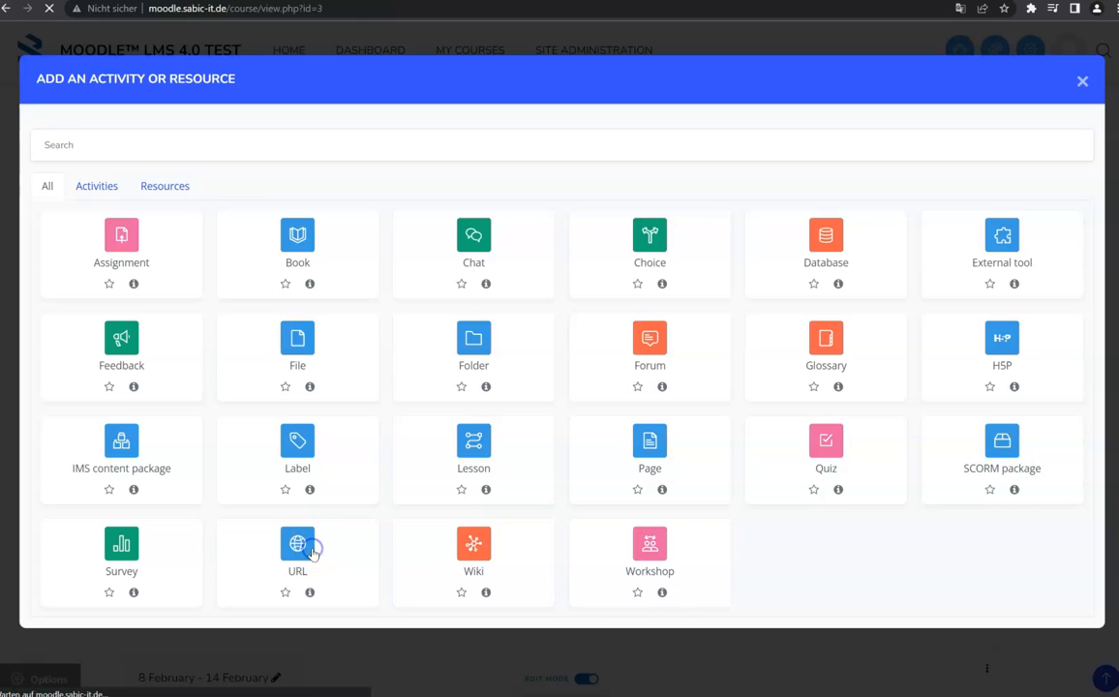
pyautogui.scroll(-1, 280, 508)
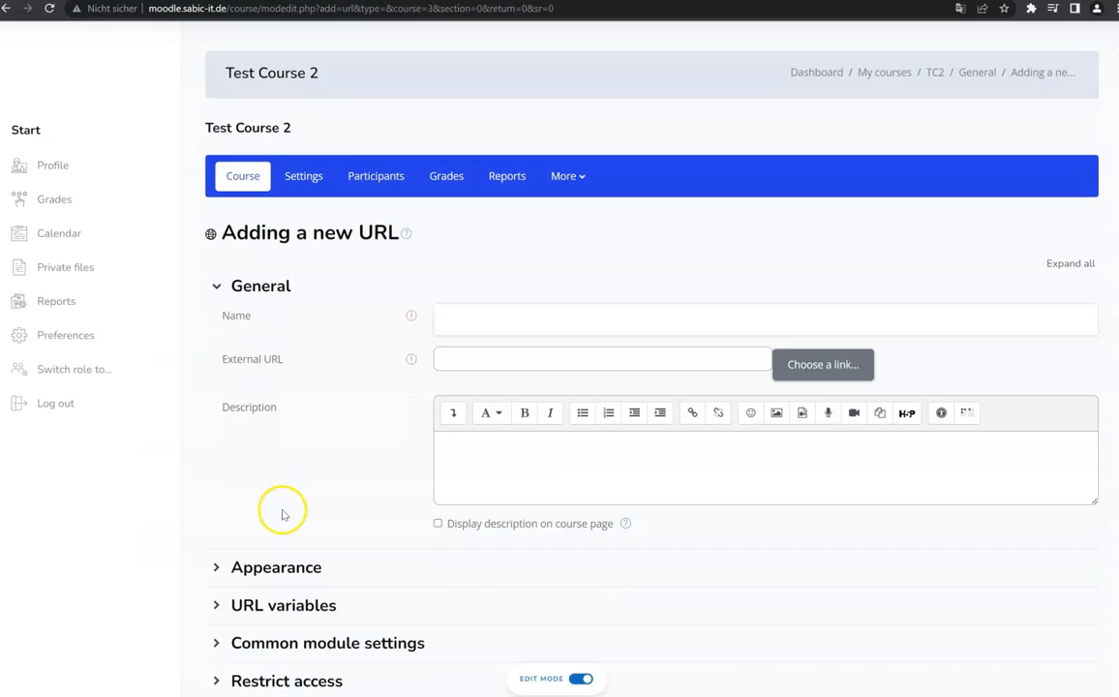
pyautogui.scroll(-1, 280, 503)
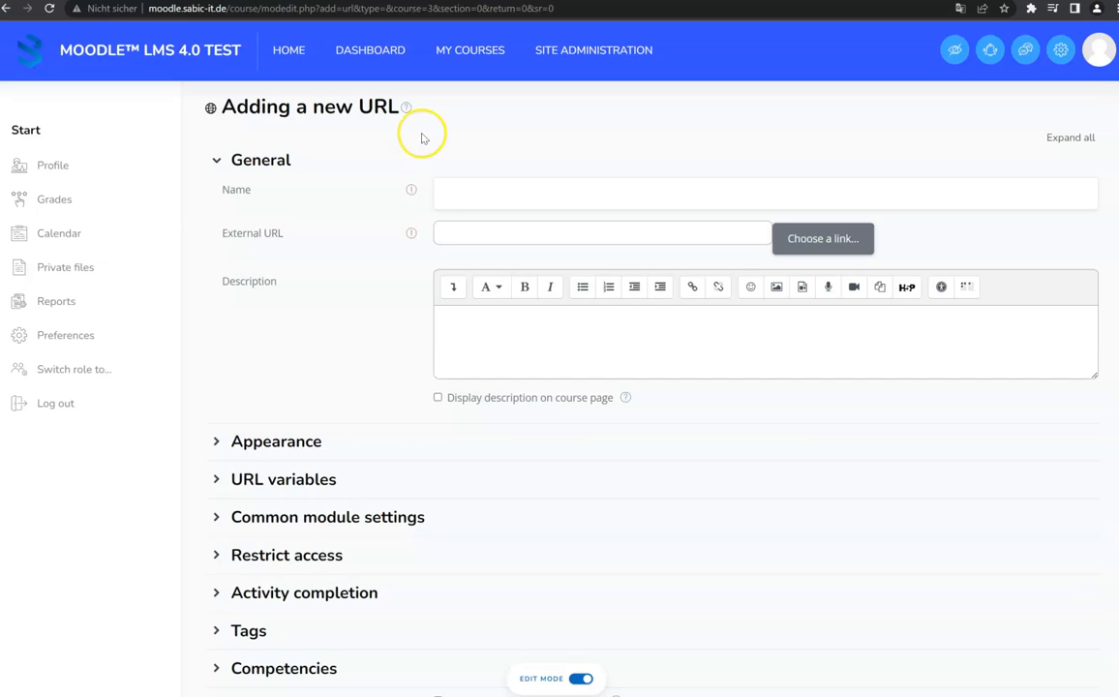
pyautogui.click(466, 199)
pyautogui.write('Maine Website')
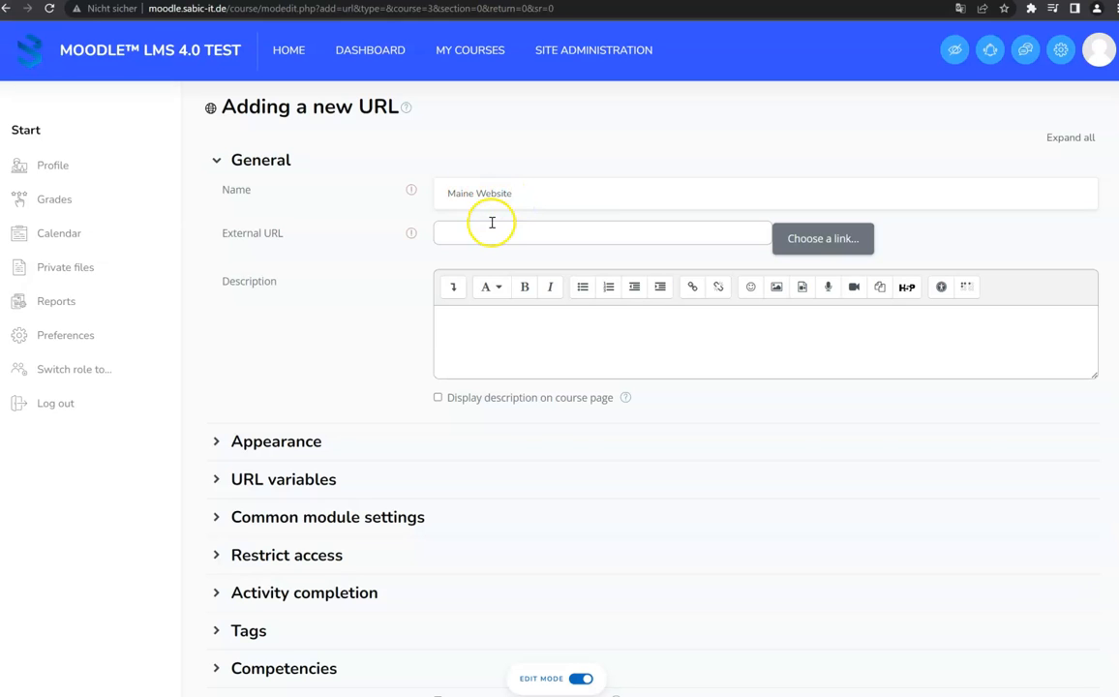
pyautogui.click(492, 227)
pyautogui.write('https://www.sabic-it.de/')
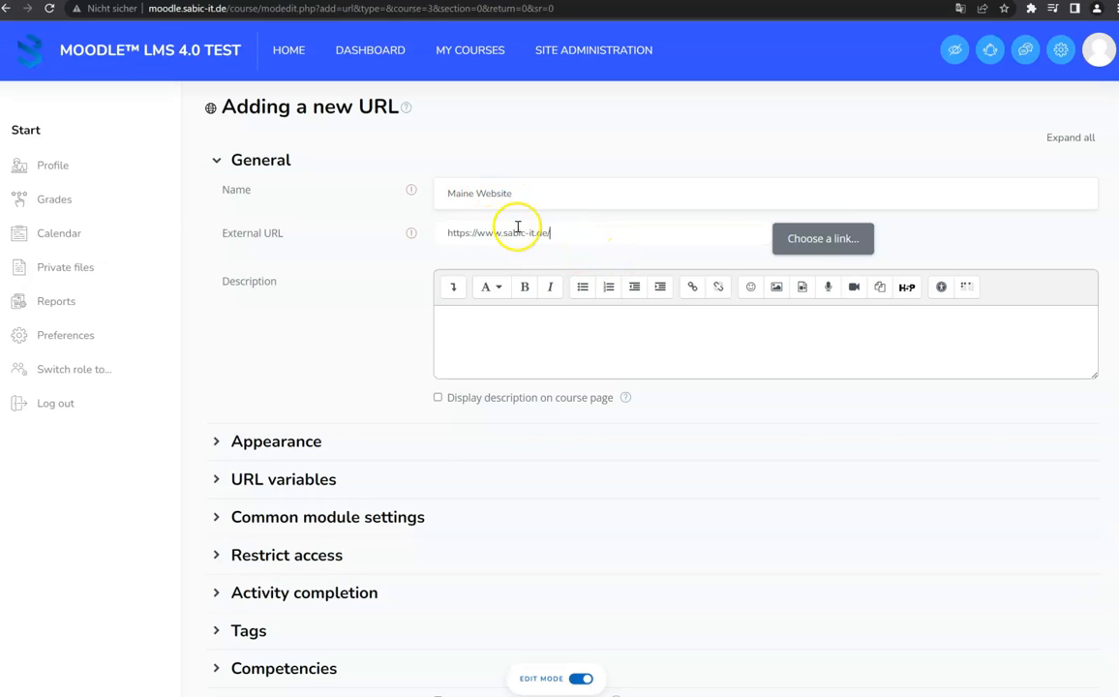
# Step: Examine the display modes offered under Appearance and the site variables selectable under URL variables
pyautogui.scroll(-2, 294, 281)
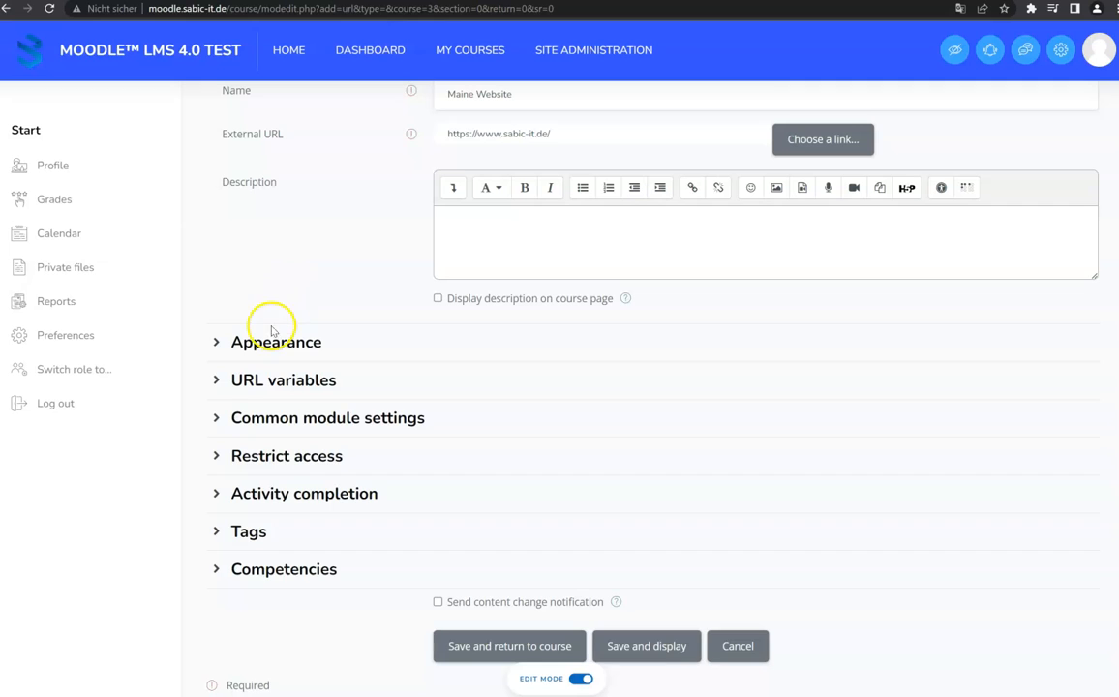
pyautogui.click(275, 332)
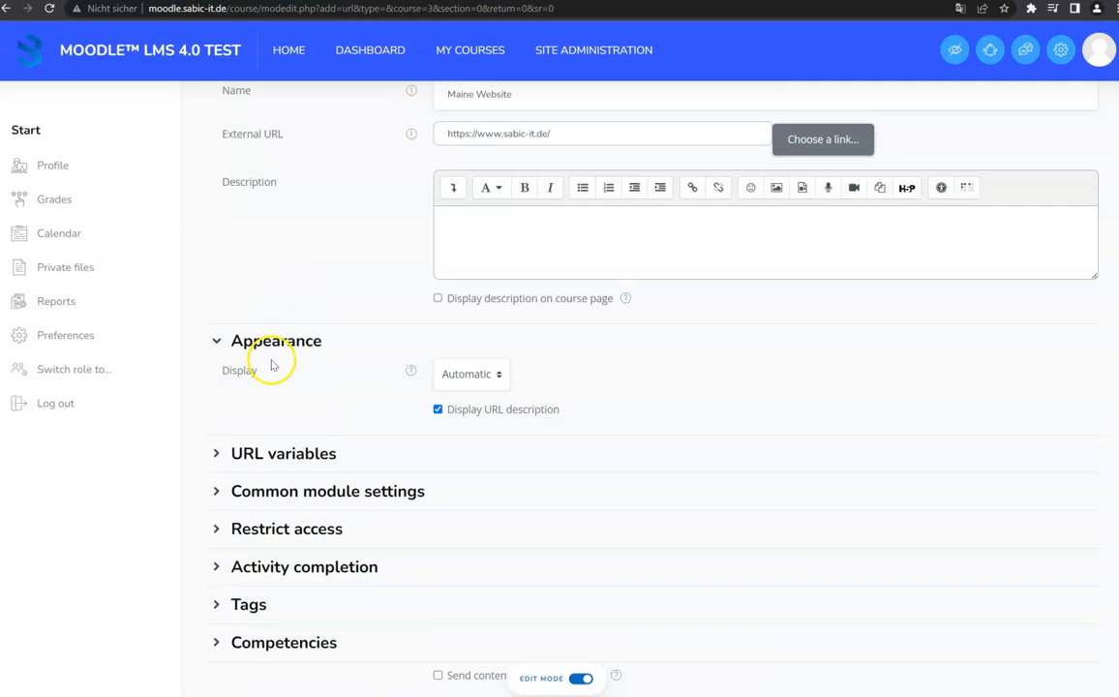
pyautogui.click(499, 374)
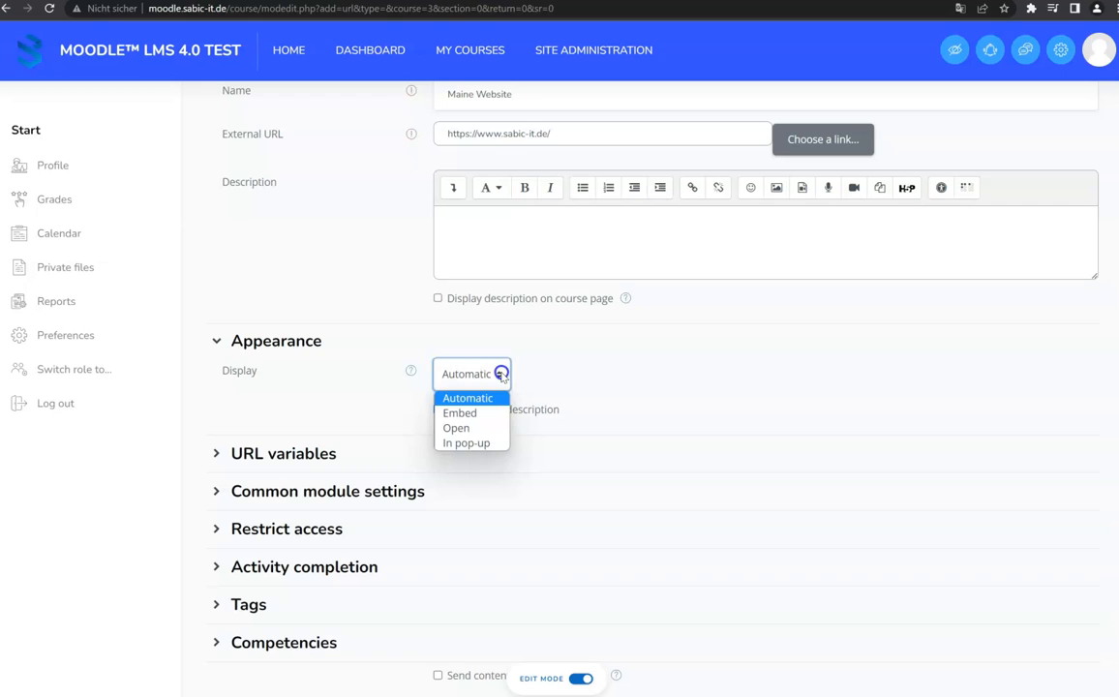
pyautogui.click(494, 445)
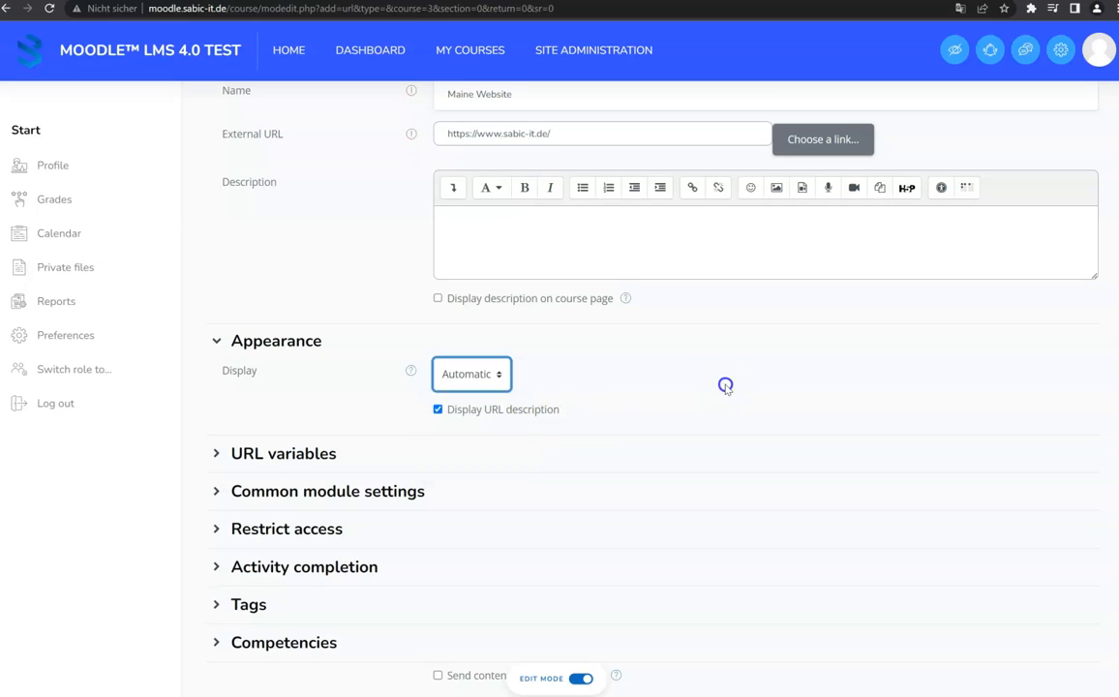
pyautogui.scroll(-1, 745, 387)
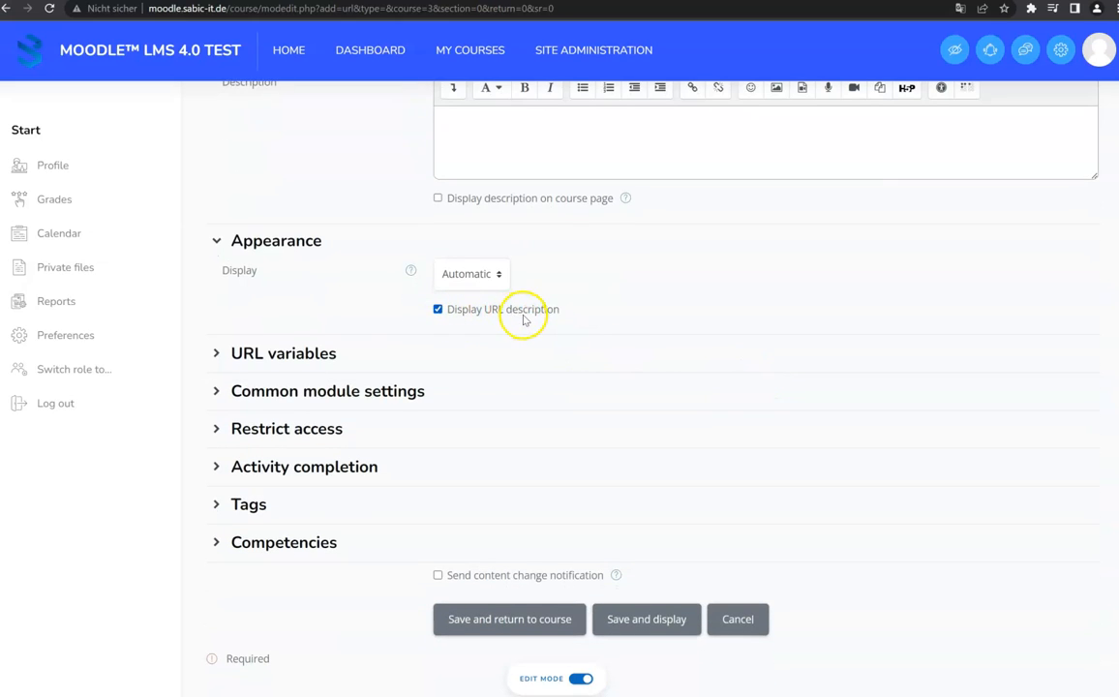
pyautogui.scroll(-1, 537, 320)
pyautogui.click(299, 300)
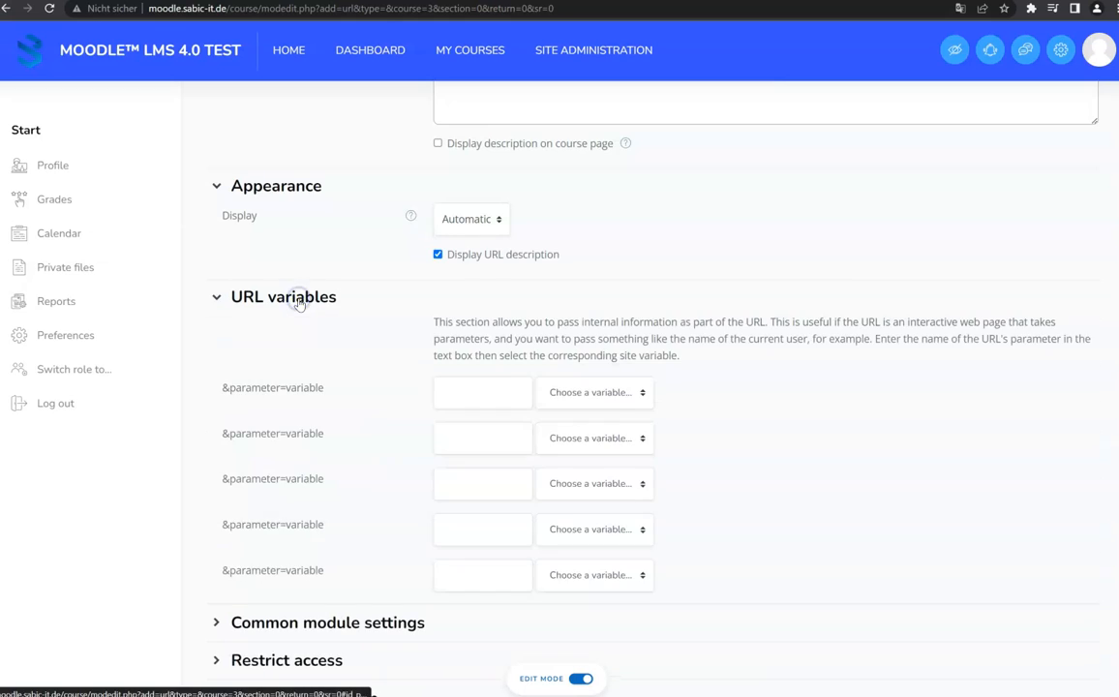
pyautogui.scroll(-1, 300, 300)
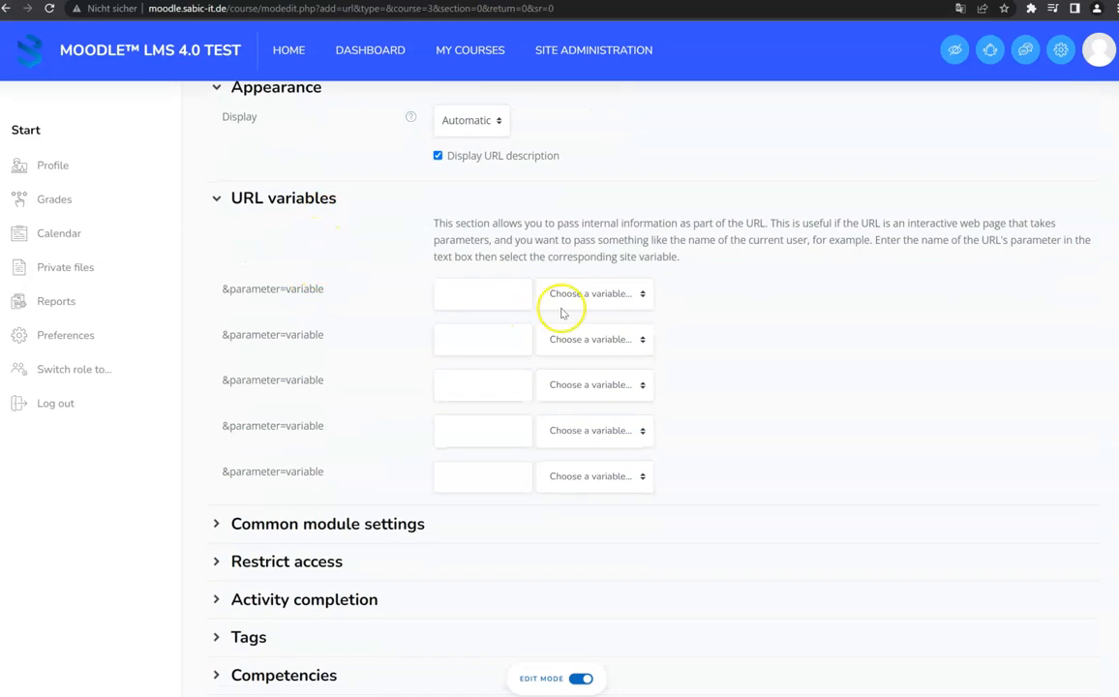
pyautogui.click(593, 295)
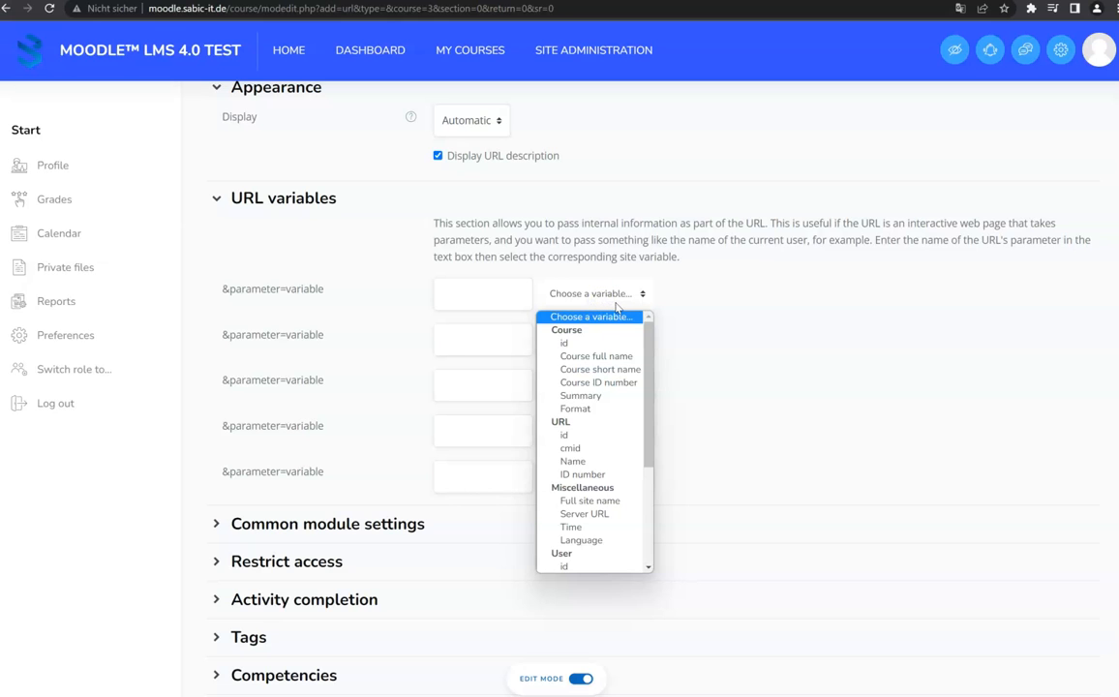
pyautogui.click(616, 306)
pyautogui.click(220, 201)
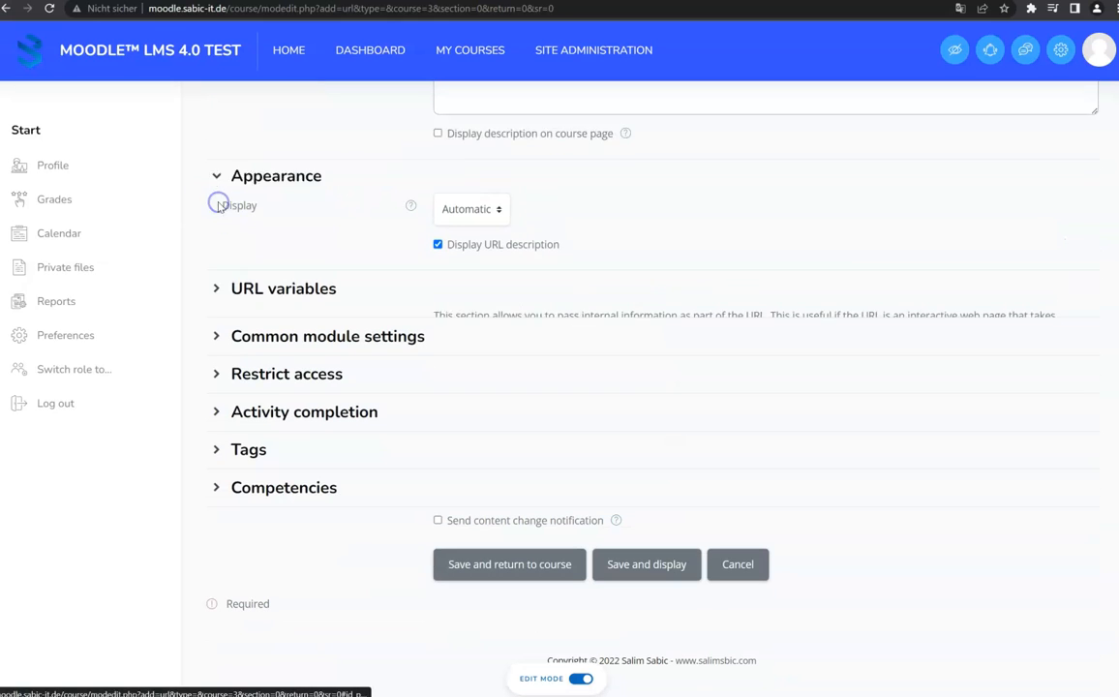
# Step: Examine the availability options in the common module settings of the URL resource
pyautogui.click(217, 335)
pyautogui.scroll(-1, 347, 305)
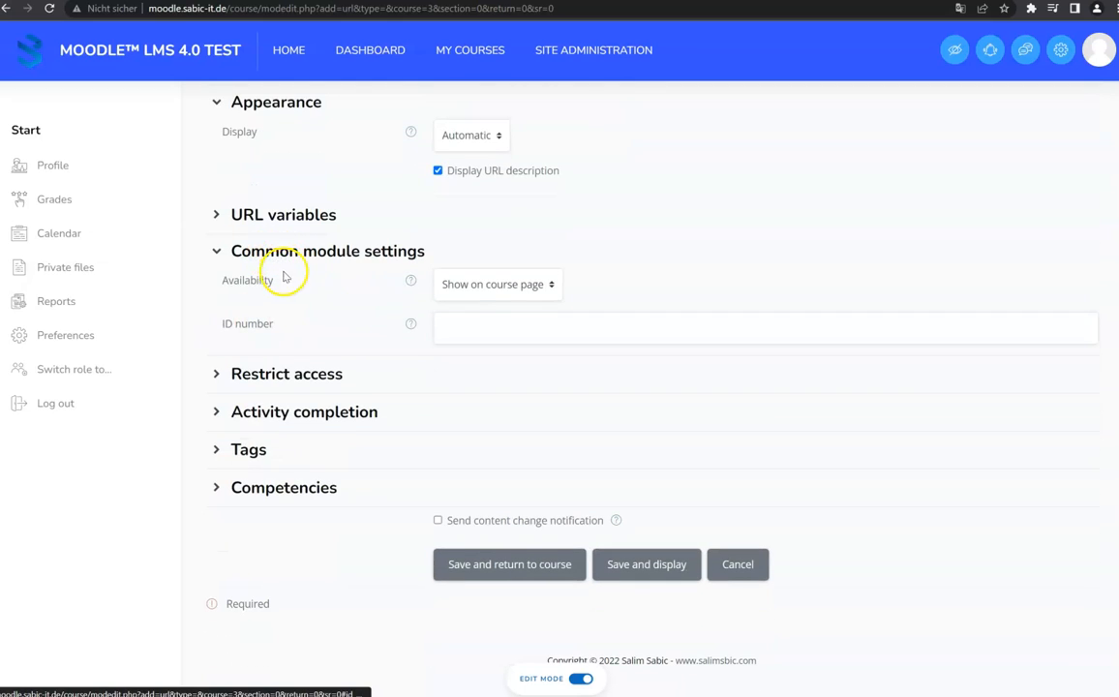
pyautogui.click(531, 285)
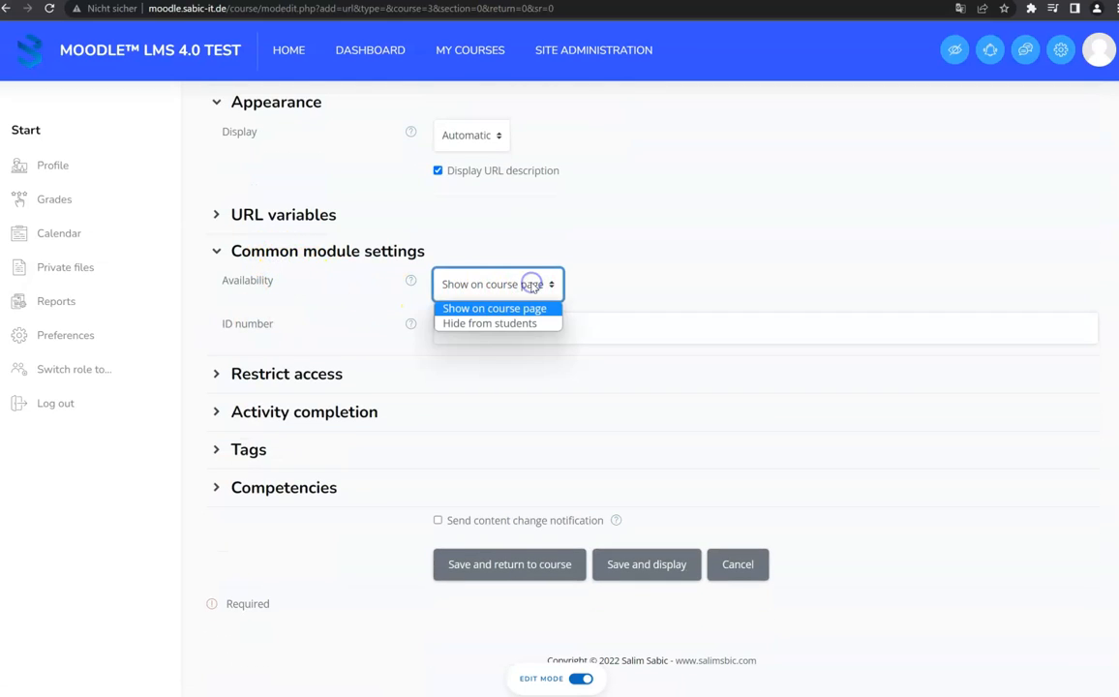
pyautogui.click(585, 294)
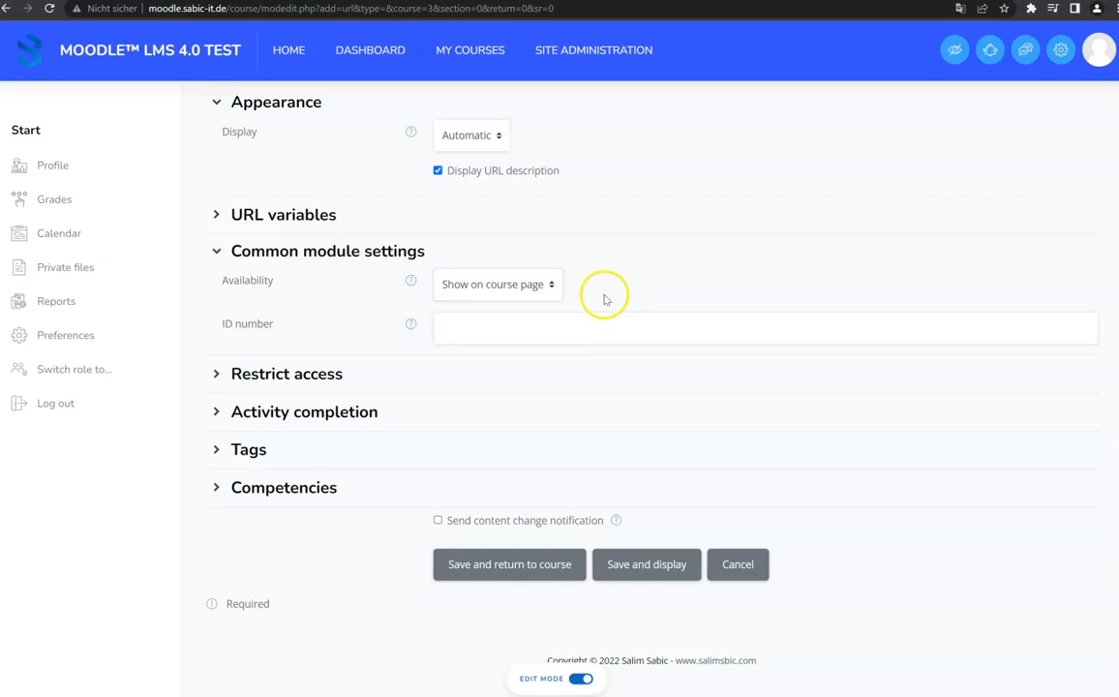
# Step: Add an activity completion restriction requiring Moodle Page Example to be marked complete before students can access the URL
pyautogui.click(300, 373)
pyautogui.scroll(-1, 304, 291)
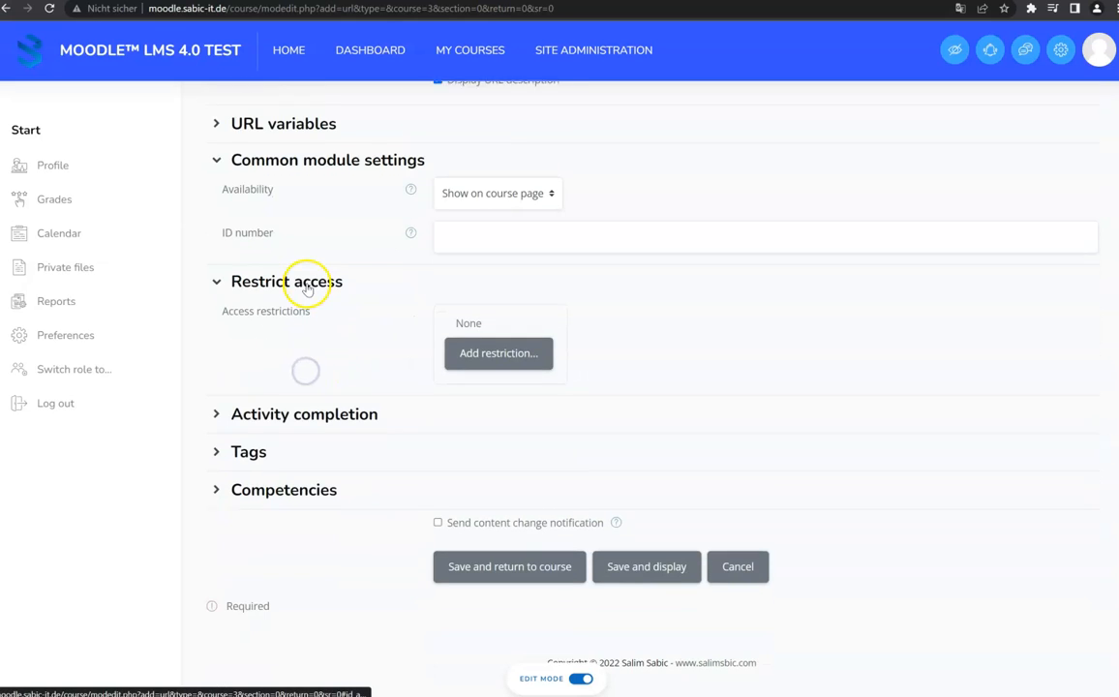
pyautogui.click(478, 354)
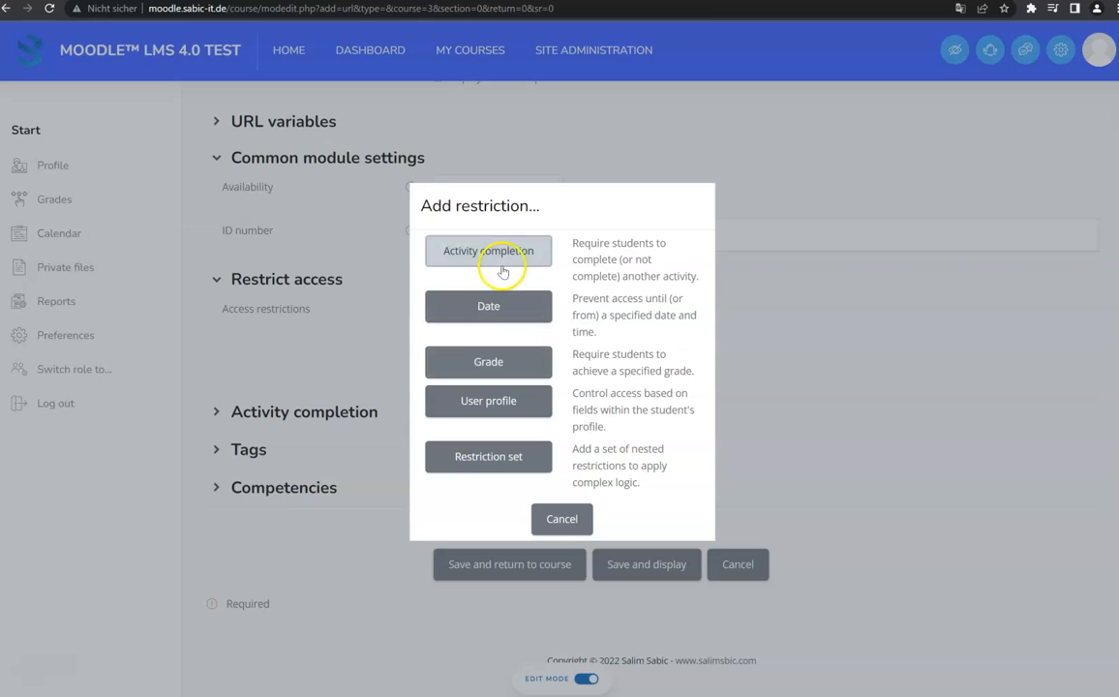
pyautogui.click(501, 263)
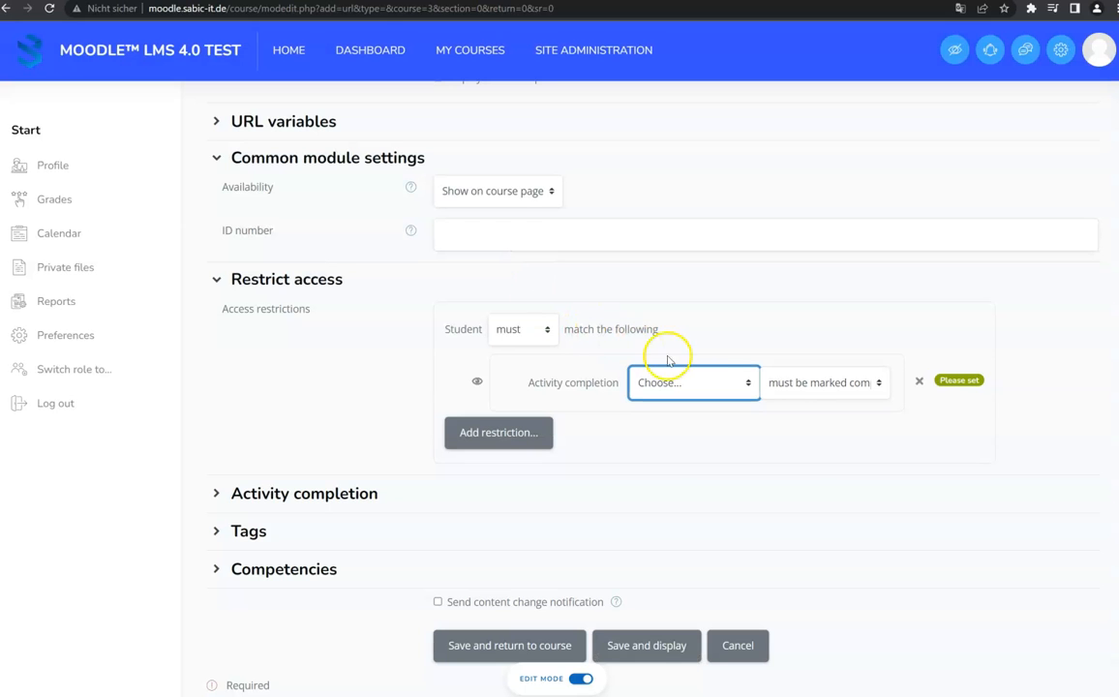
pyautogui.click(692, 379)
pyautogui.click(710, 482)
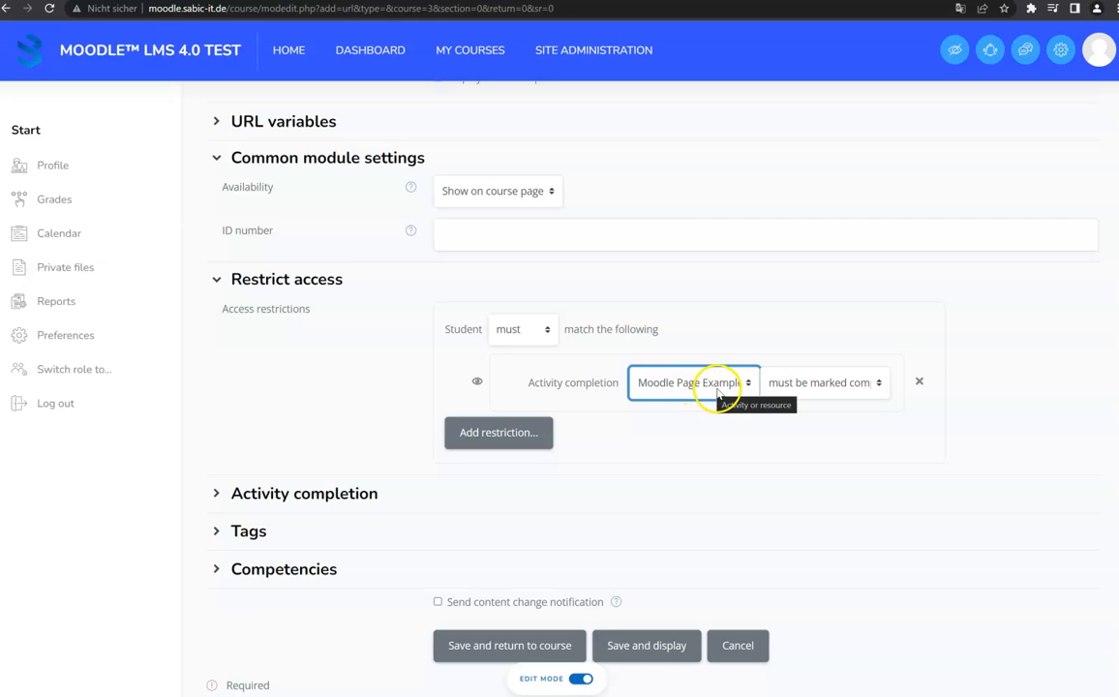
# Step: Set completion tracking to Show activity as complete when conditions are met, and save the URL resource, returning to the course
pyautogui.scroll(-1, 662, 406)
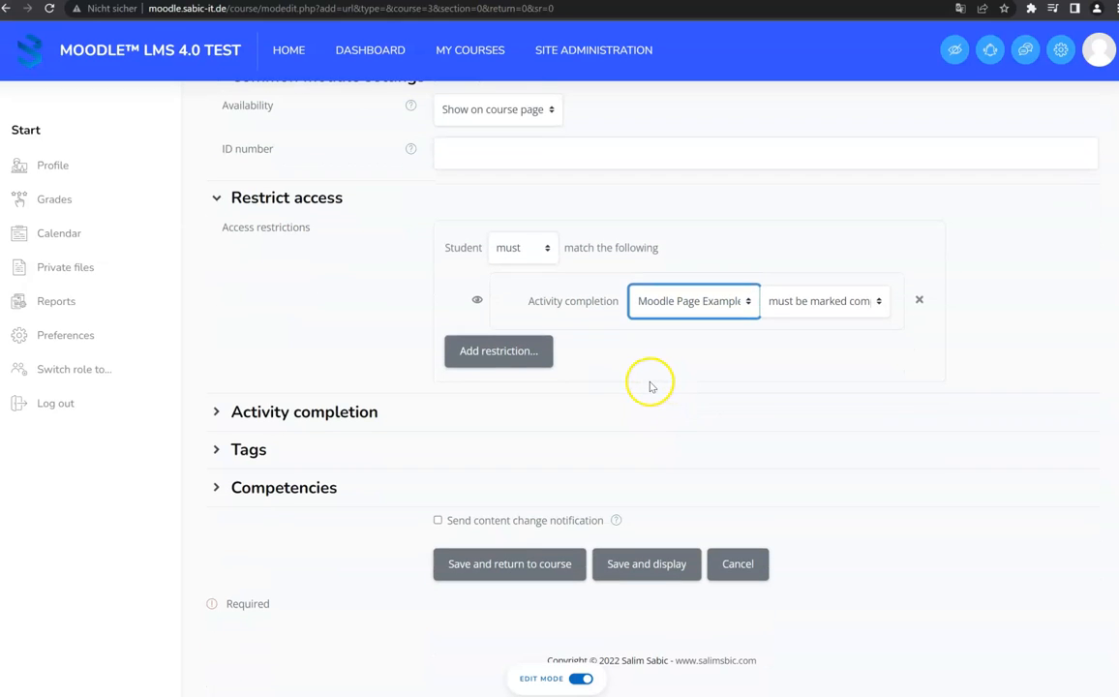
pyautogui.click(277, 418)
pyautogui.scroll(-1, 289, 302)
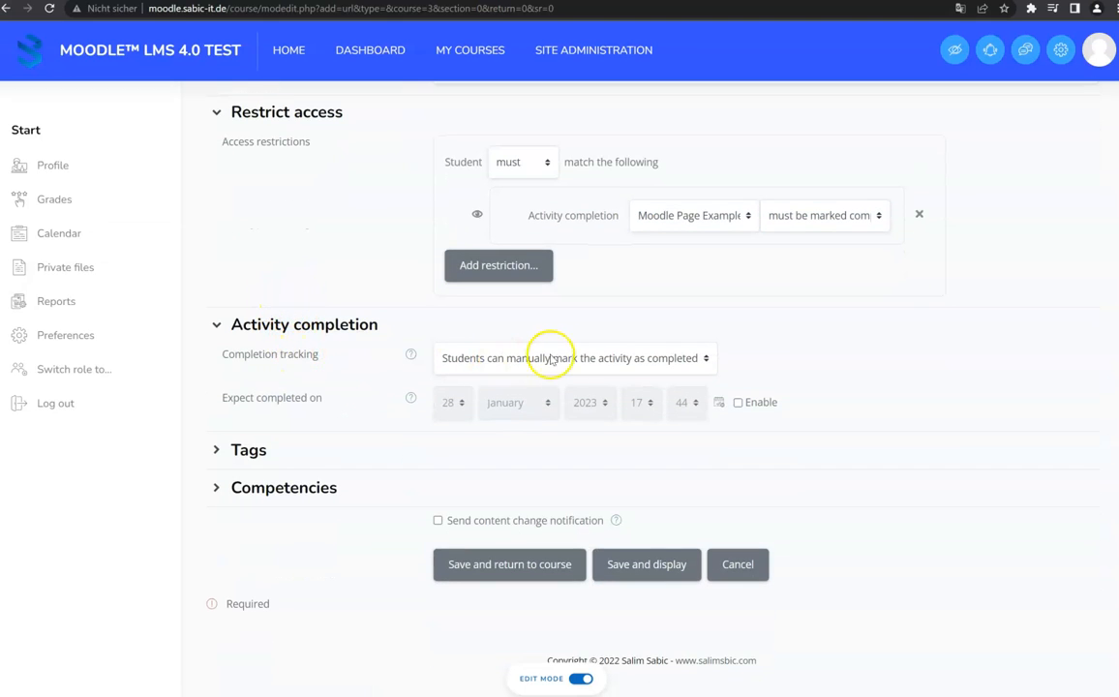
pyautogui.click(581, 359)
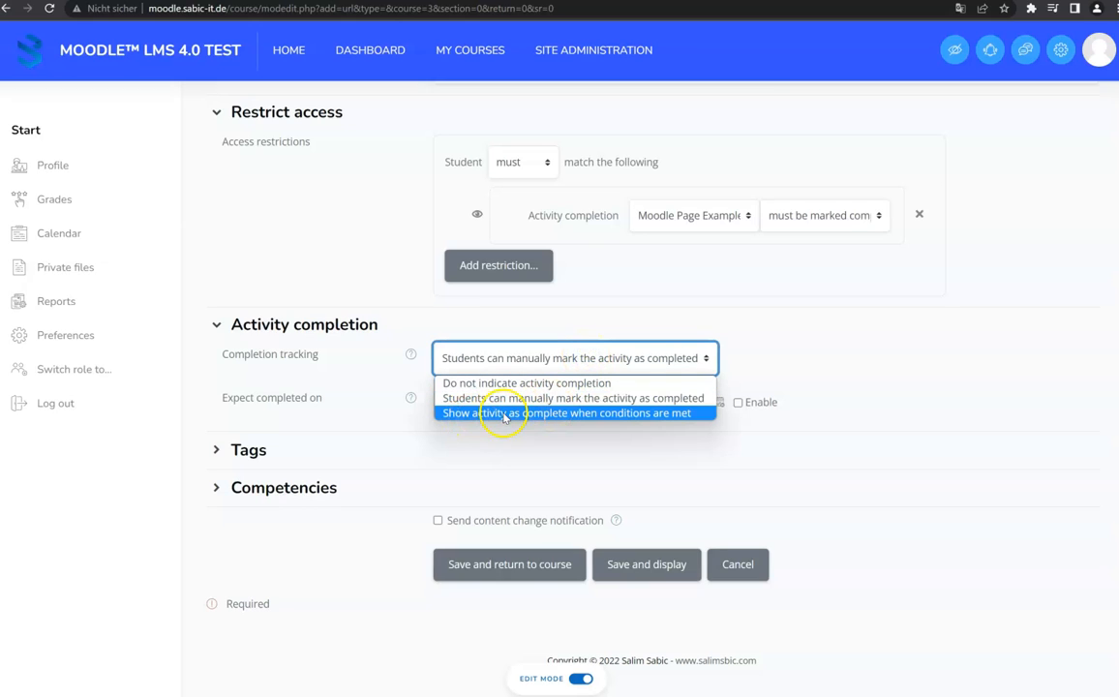
pyautogui.click(672, 414)
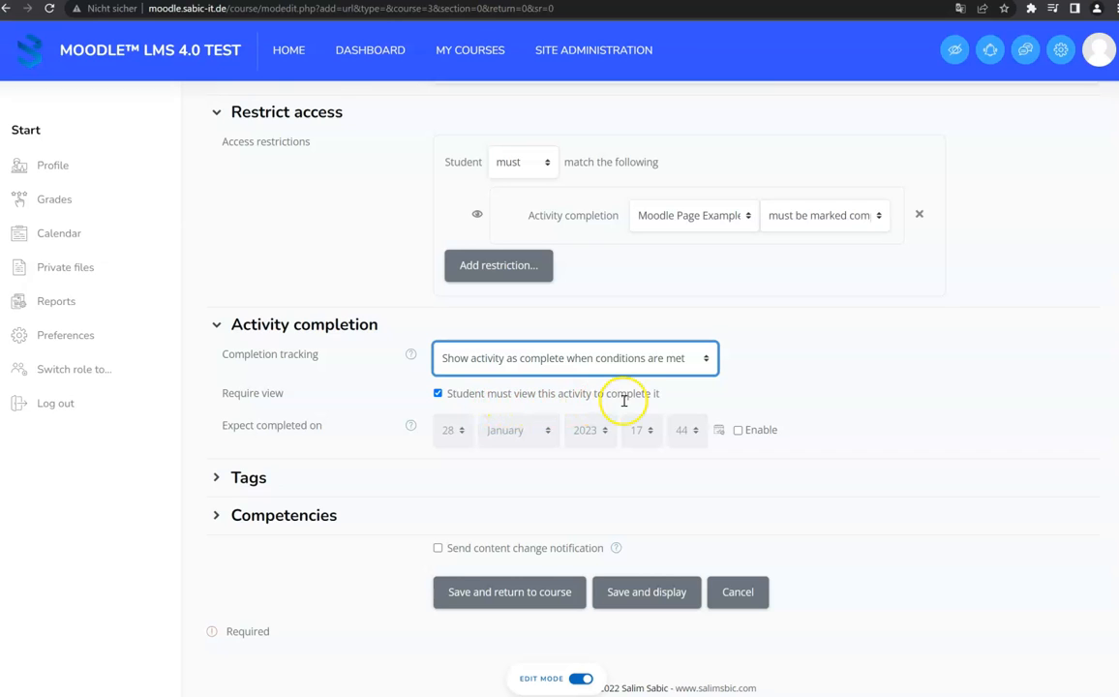
pyautogui.scroll(-1, 670, 392)
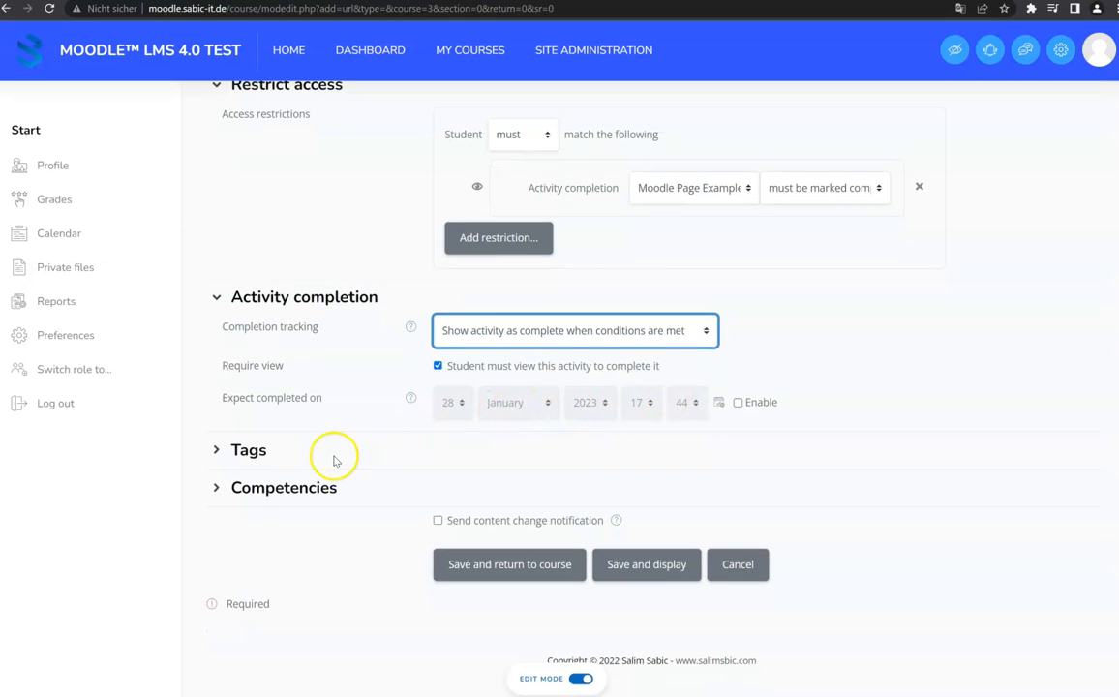
pyautogui.click(467, 563)
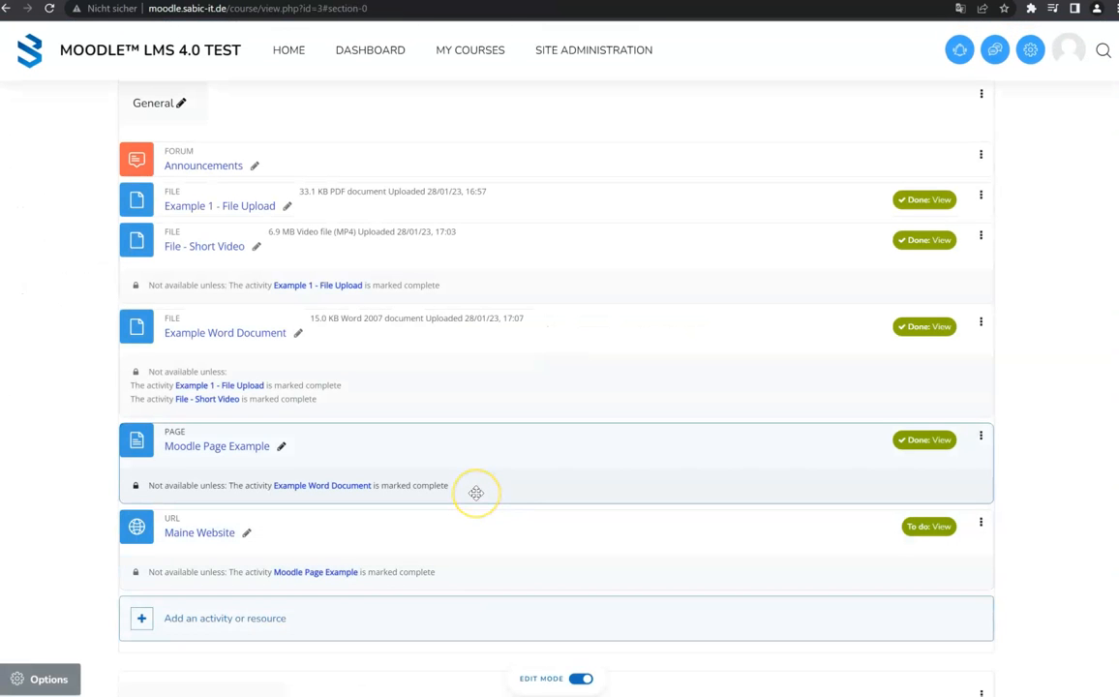
pyautogui.scroll(3, 475, 492)
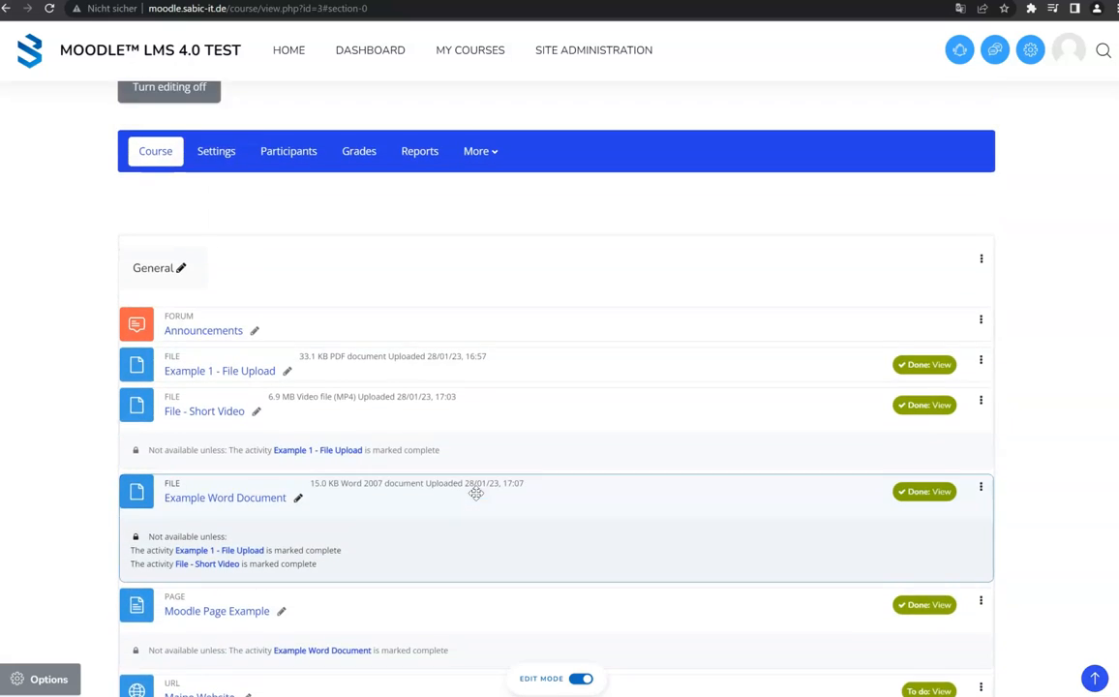
pyautogui.scroll(-2, 457, 455)
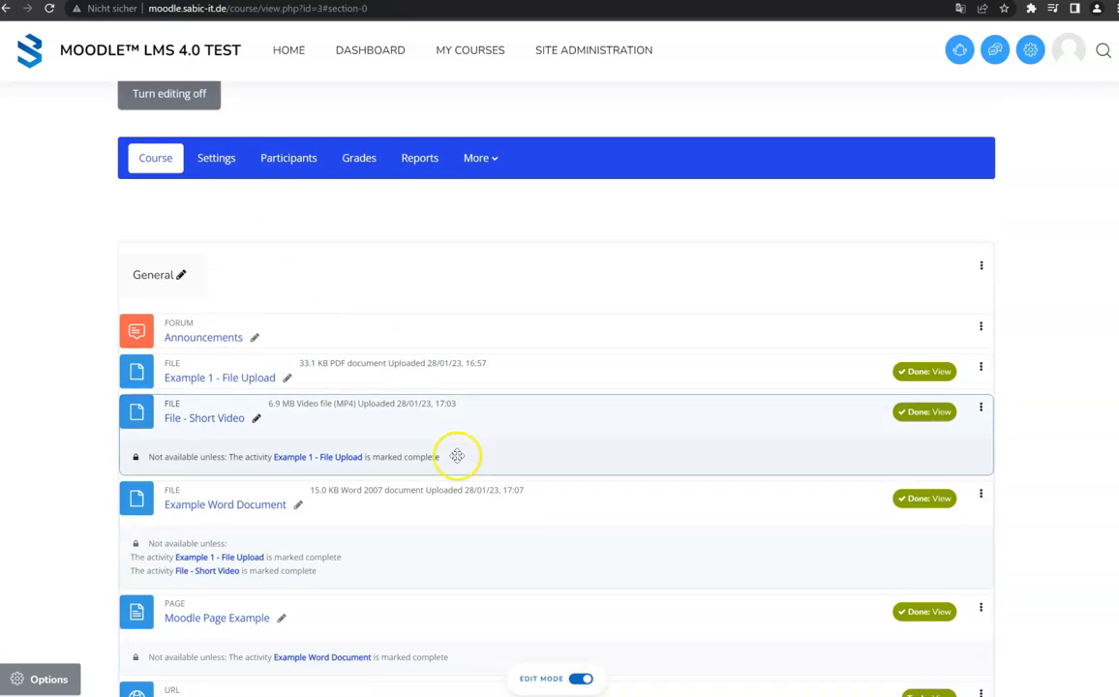
pyautogui.scroll(-1, 214, 648)
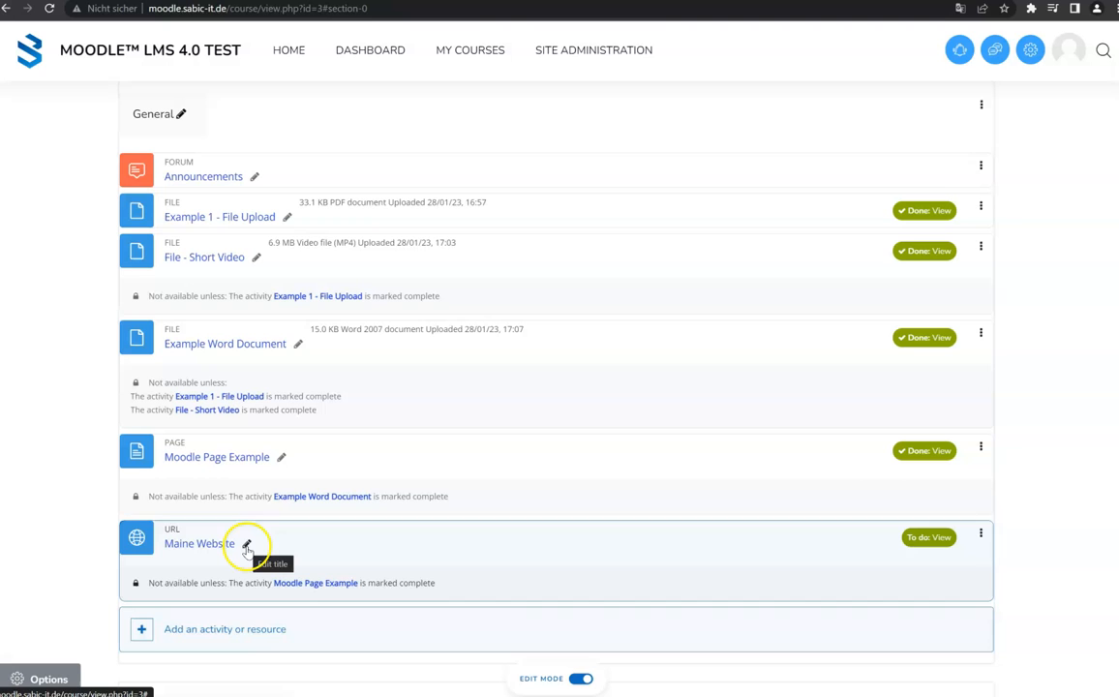
# Step: Turn off edit mode and check the completion status of the Maine Website URL on the course page
pyautogui.click(578, 680)
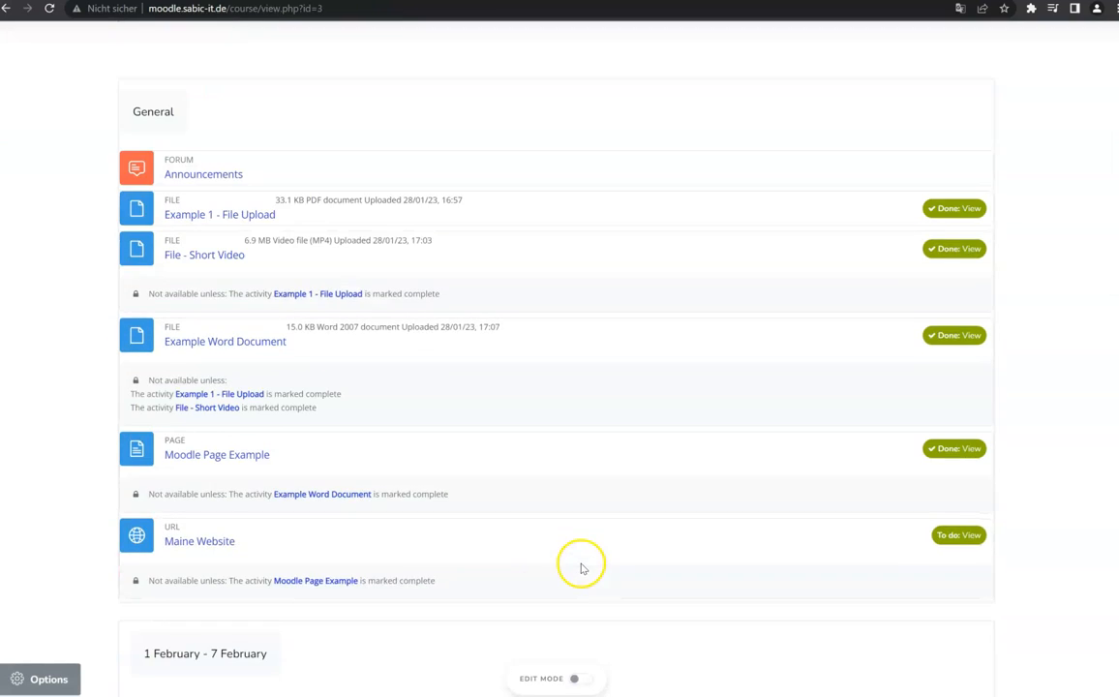
pyautogui.scroll(-2, 583, 565)
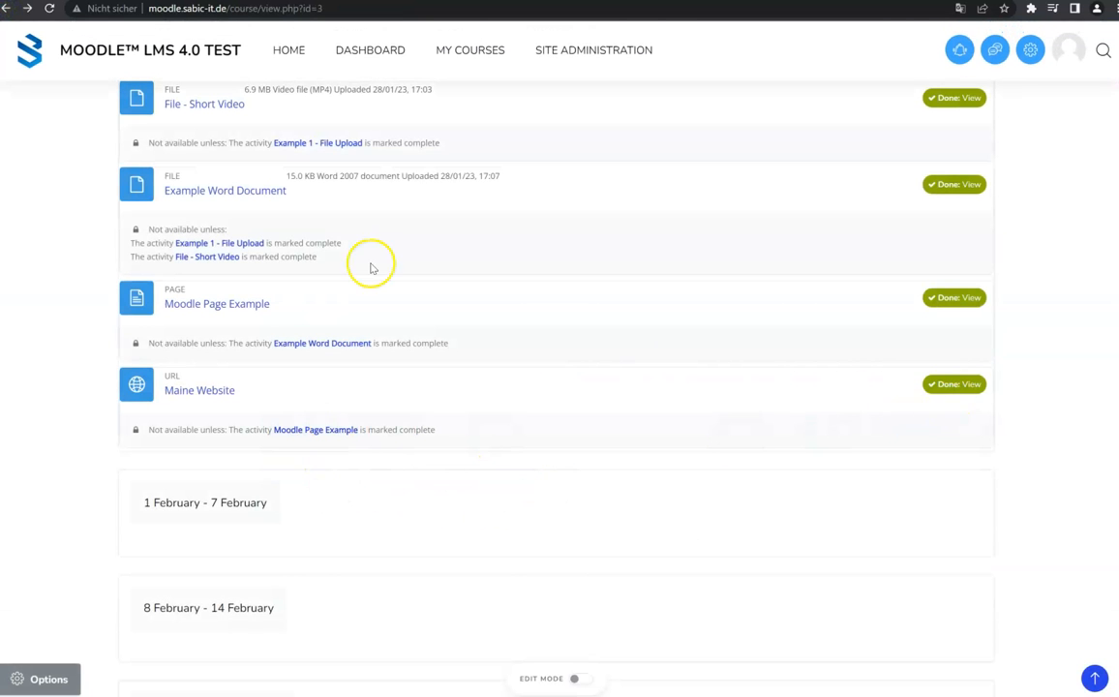
pyautogui.scroll(9, 377, 281)
pyautogui.scroll(-14, 389, 337)
# Step: With edit mode on, set the Maine Website URL's display option to Open, then save and return to the course
pyautogui.click(583, 681)
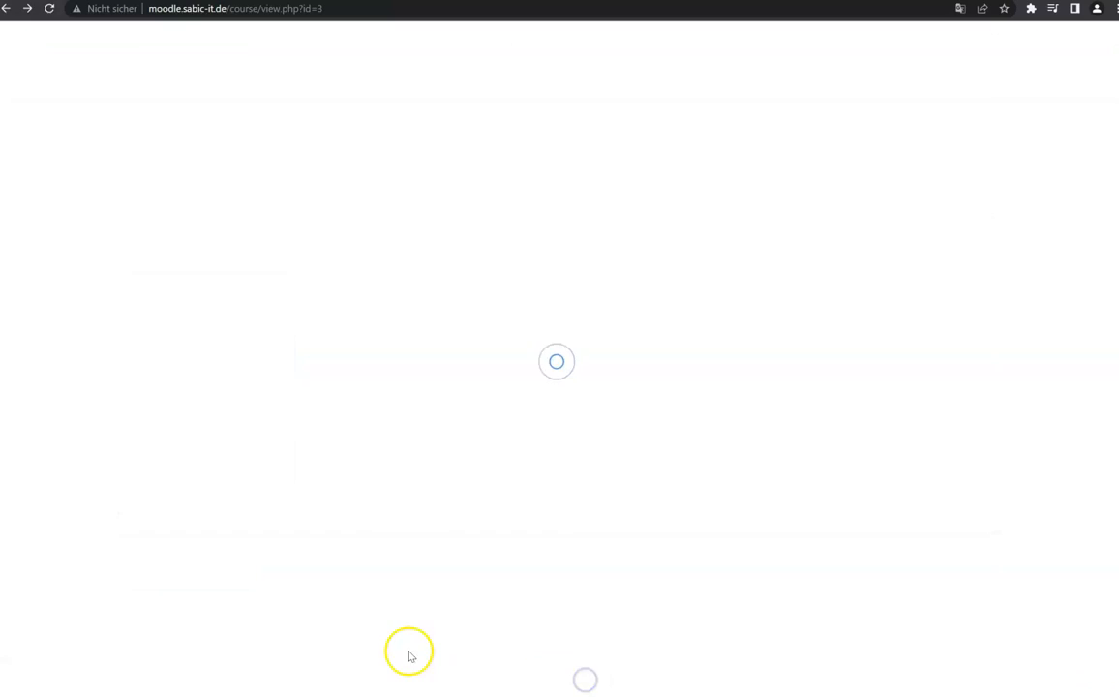
pyautogui.scroll(-6, 402, 528)
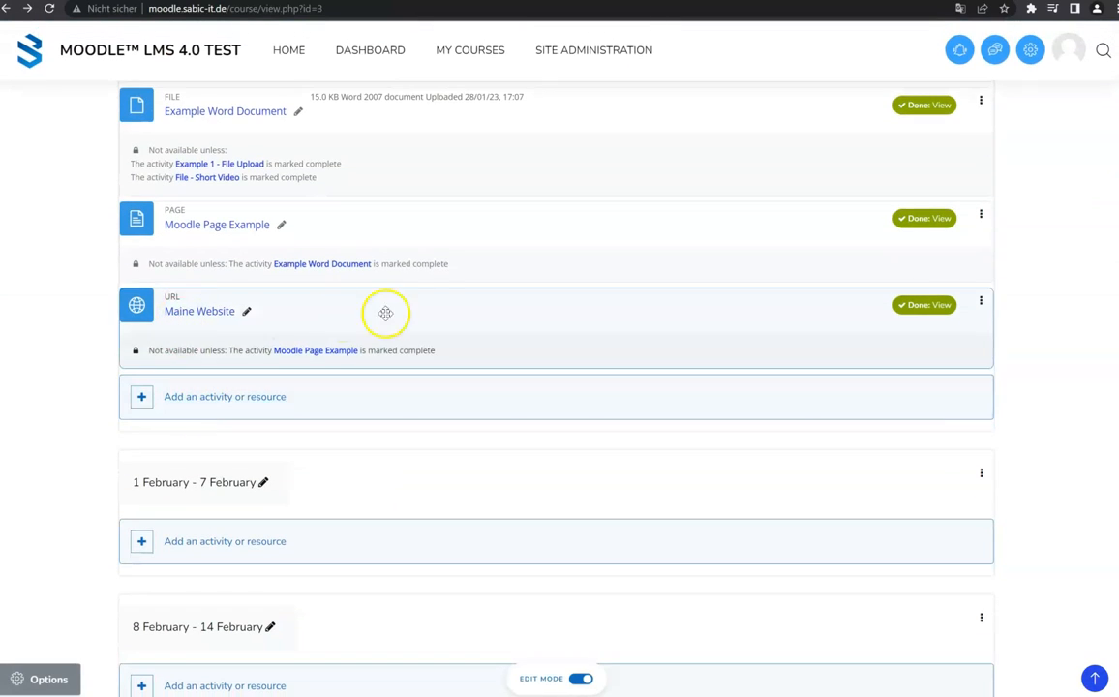
pyautogui.click(981, 306)
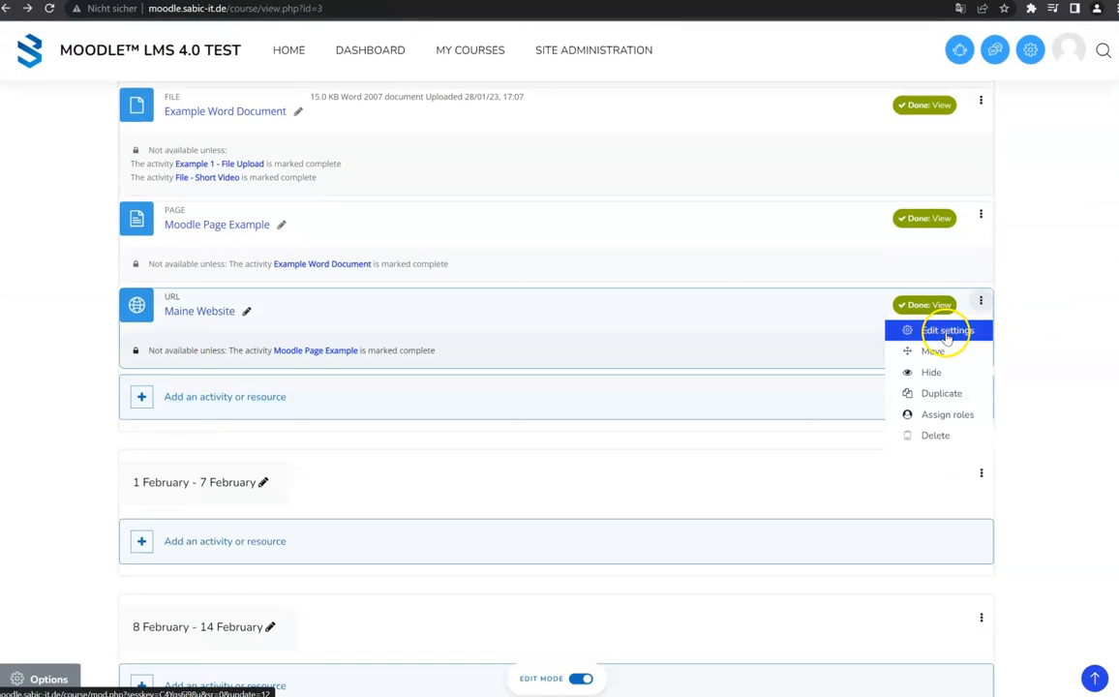
pyautogui.click(948, 330)
pyautogui.scroll(-4, 338, 369)
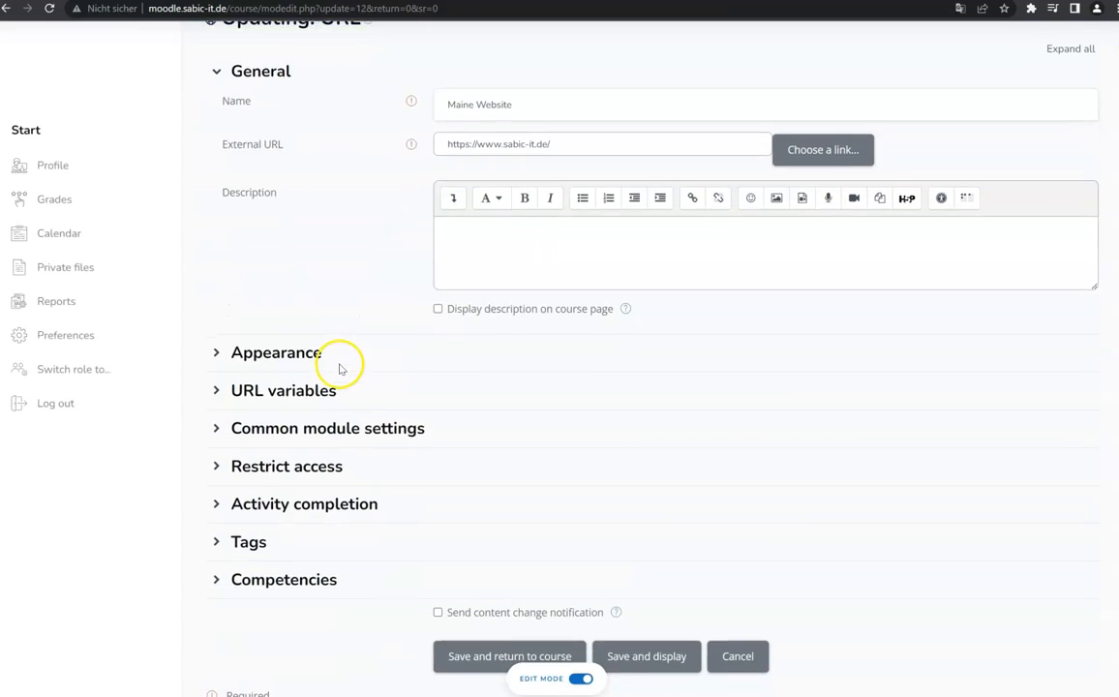
pyautogui.click(290, 266)
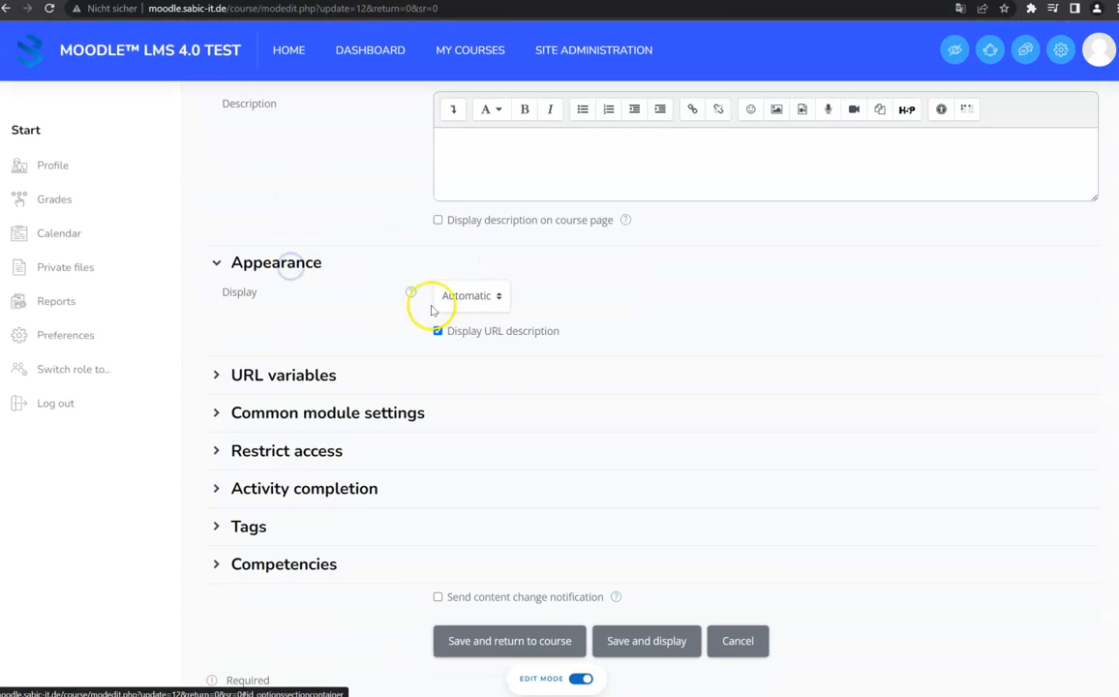
pyautogui.click(472, 295)
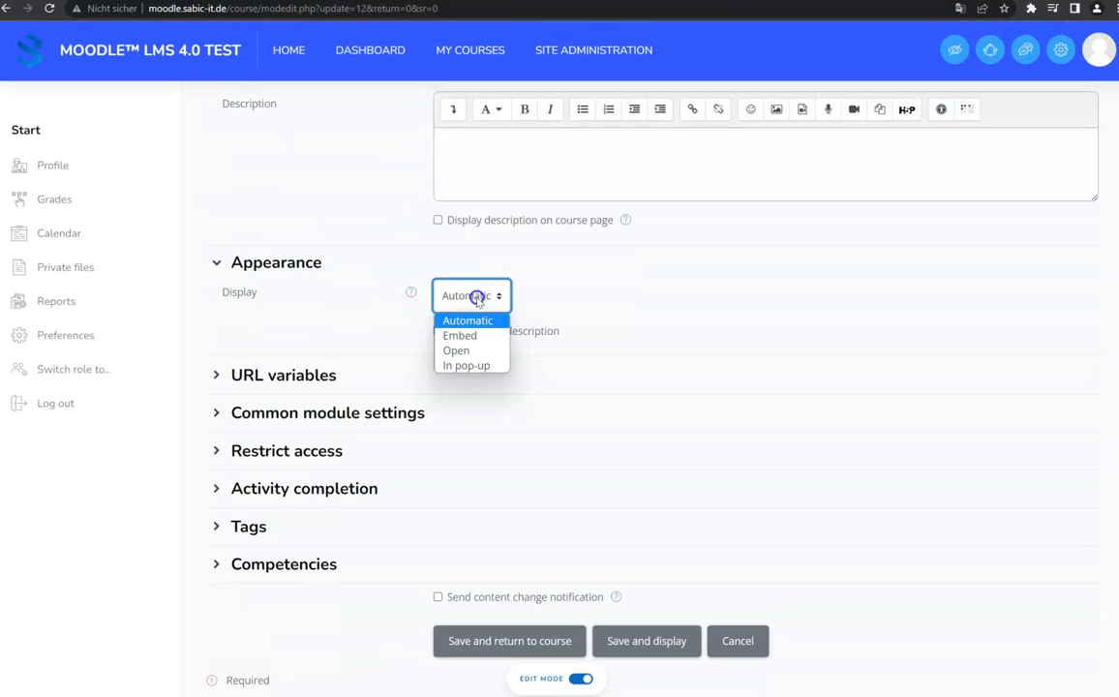
pyautogui.click(497, 352)
pyautogui.click(569, 607)
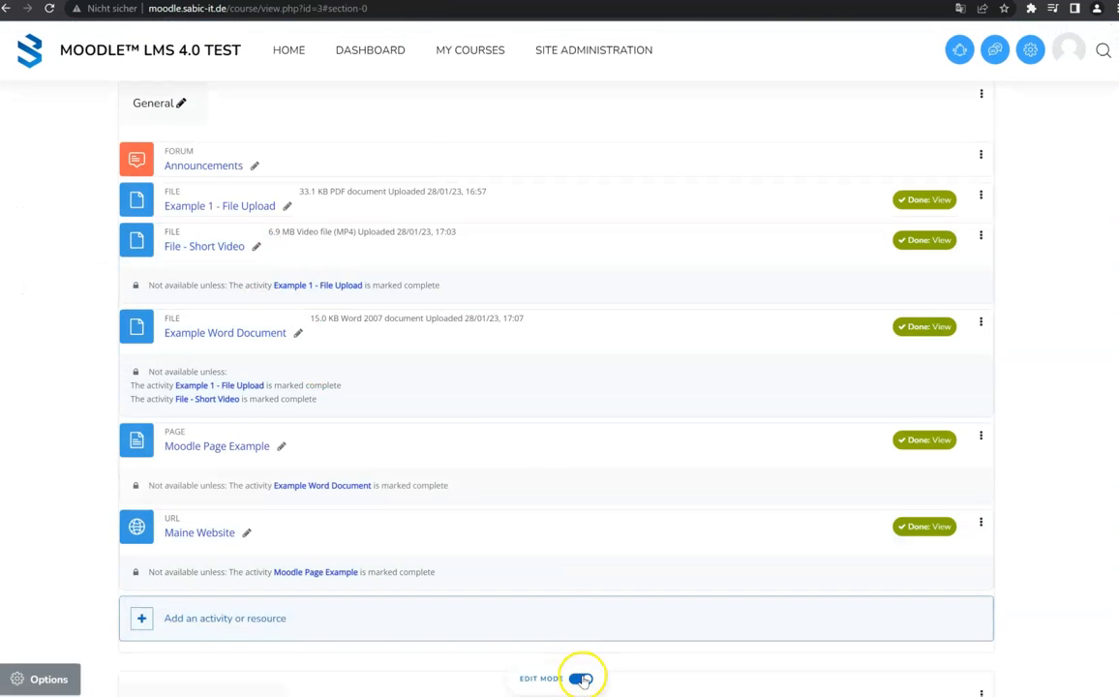
# Step: Turn off edit mode, open the Maine Website link to test how it displays, and go back to the course
pyautogui.click(581, 679)
pyautogui.scroll(-5, 478, 520)
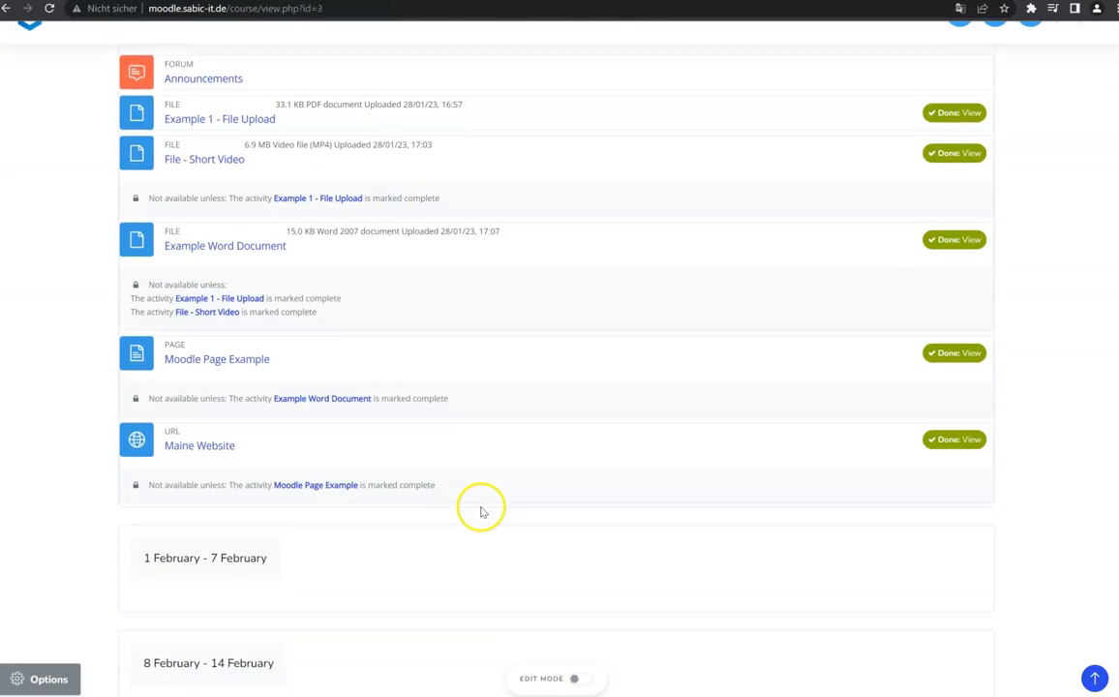
pyautogui.click(210, 442)
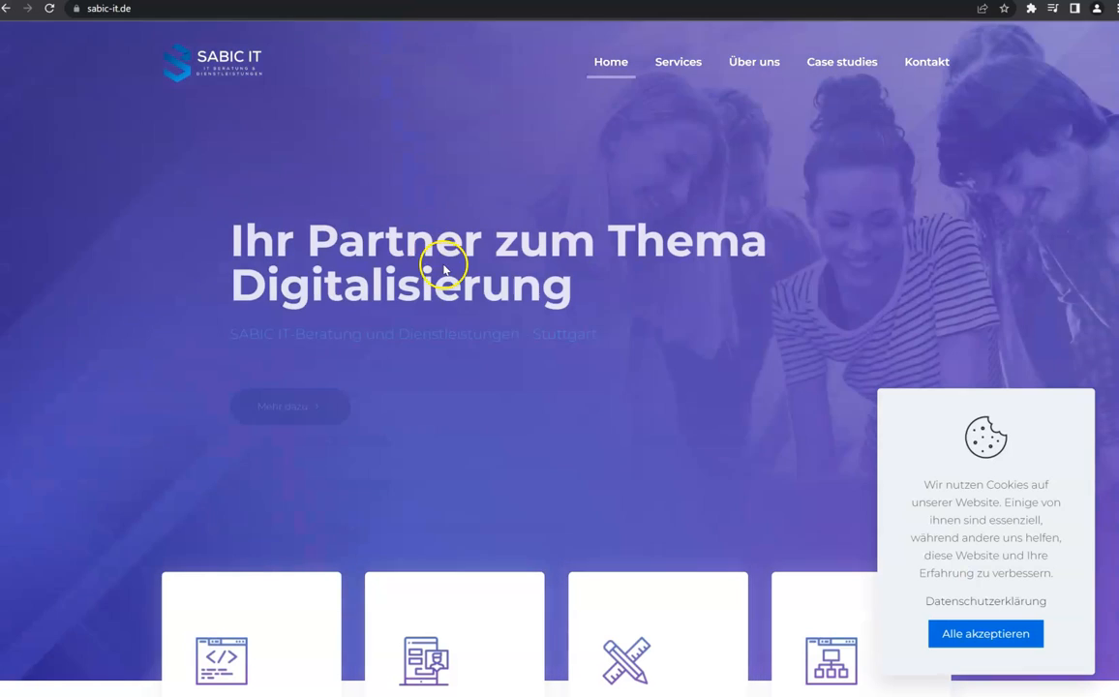
pyautogui.click(7, 9)
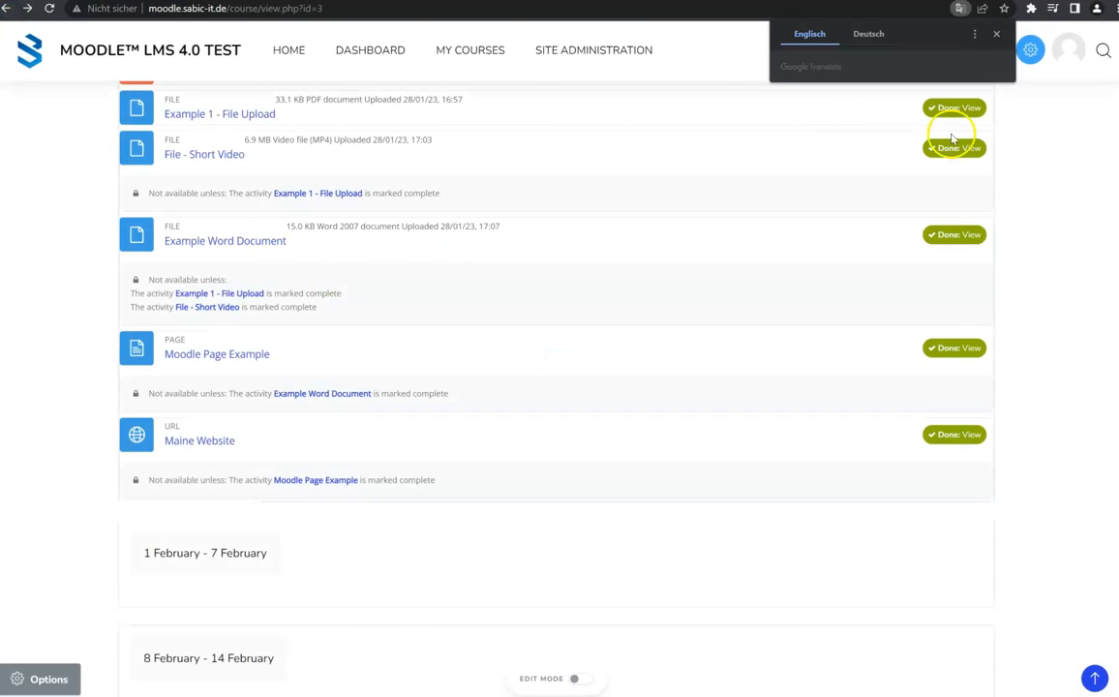
pyautogui.scroll(2, 590, 379)
pyautogui.scroll(-3, 593, 581)
pyautogui.click(580, 679)
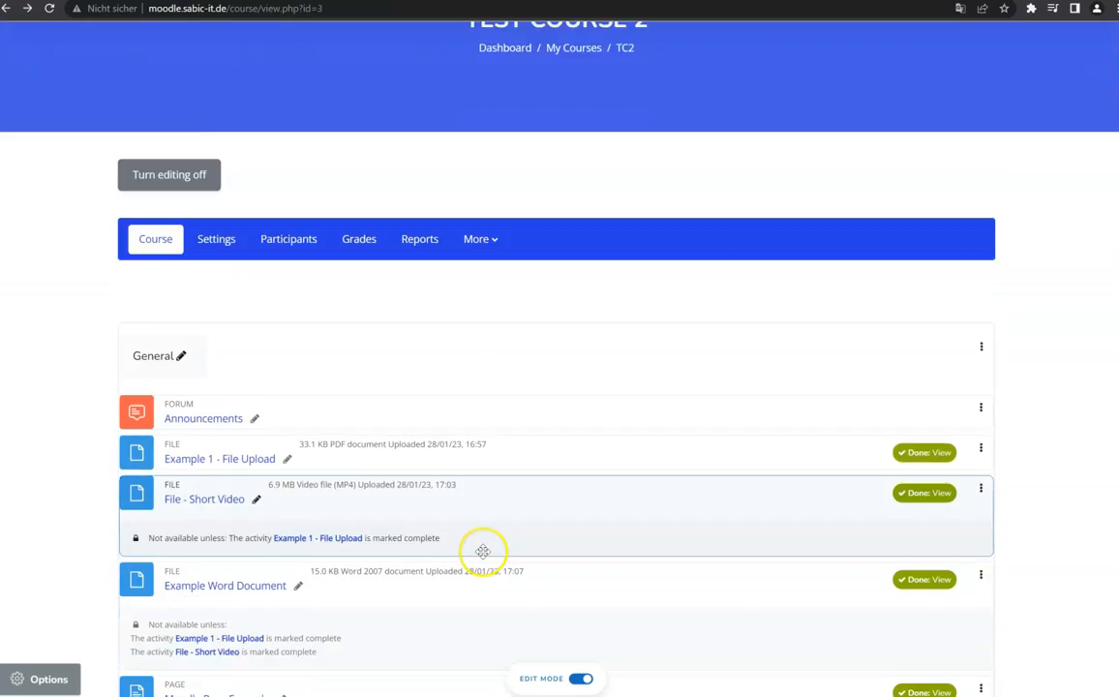
pyautogui.scroll(-6, 482, 551)
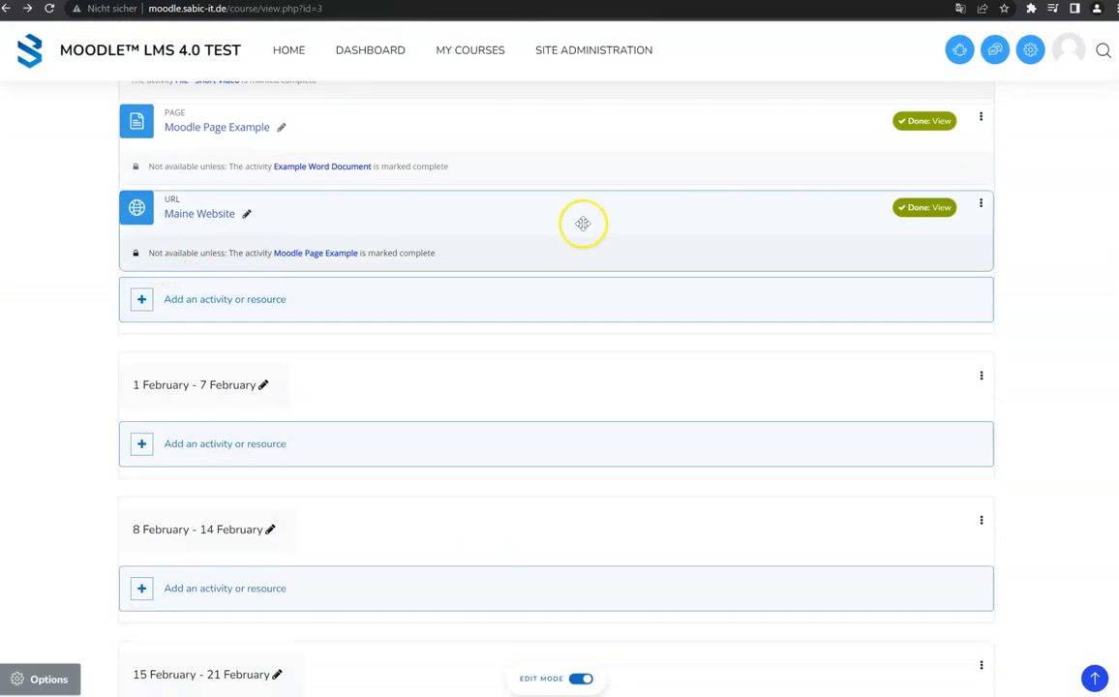
pyautogui.click(254, 301)
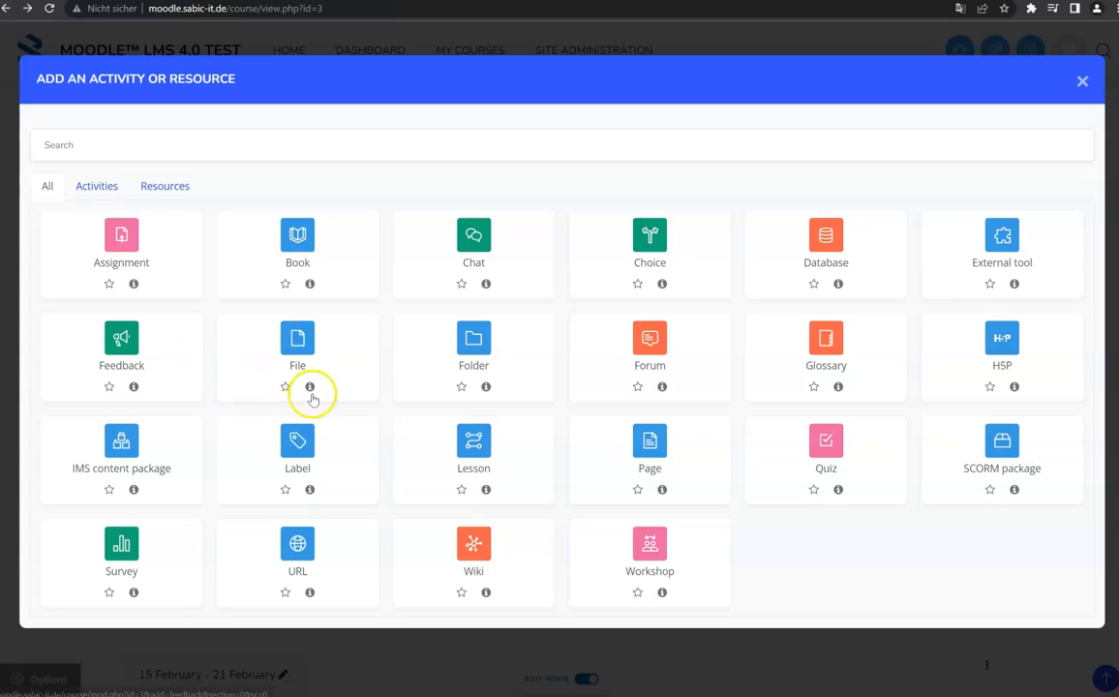
pyautogui.click(302, 545)
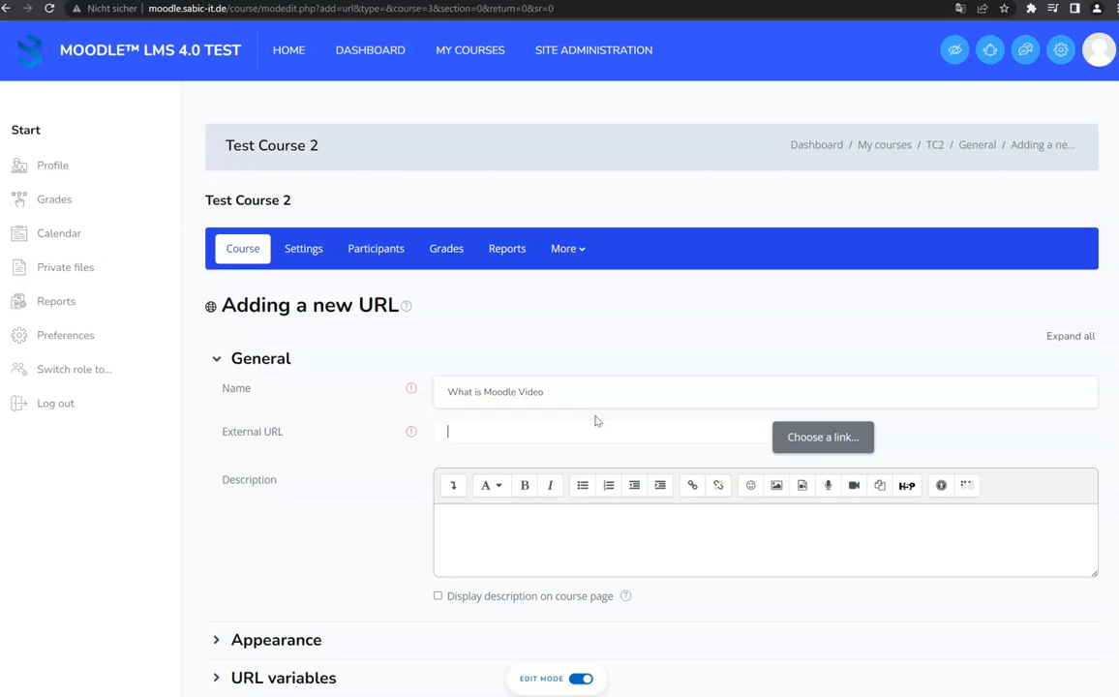
pyautogui.write('https://www.youtube.com/watch?v=sZxZ_YzsD_w')
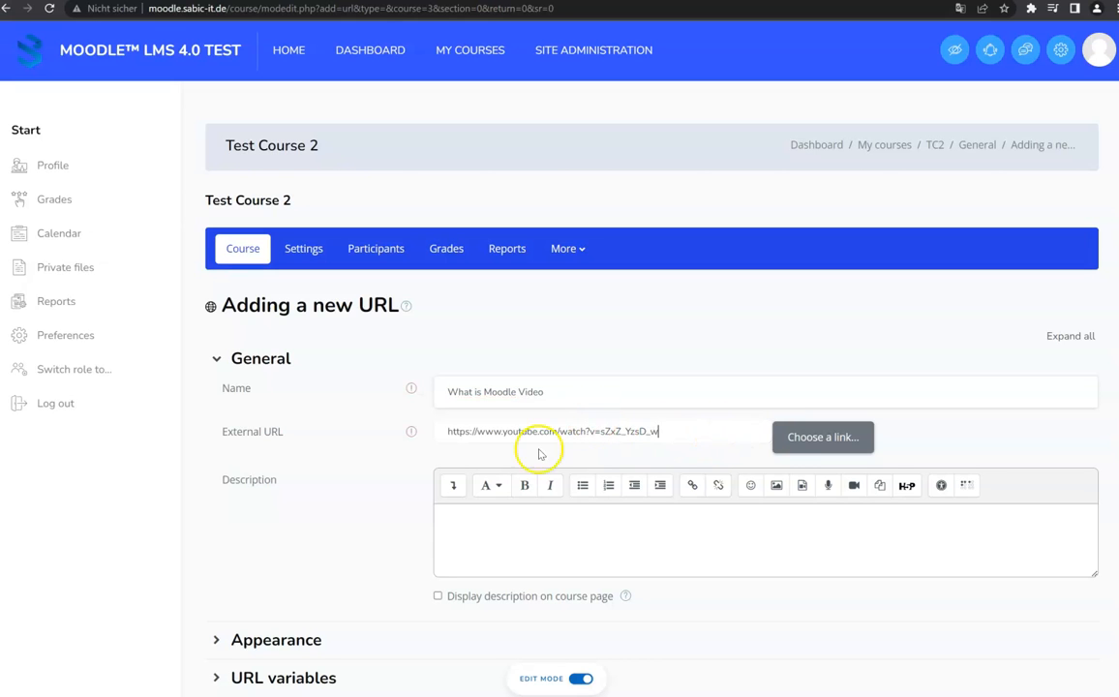
# Step: Set the display option of the new video URL resource to Open
pyautogui.scroll(-2, 421, 430)
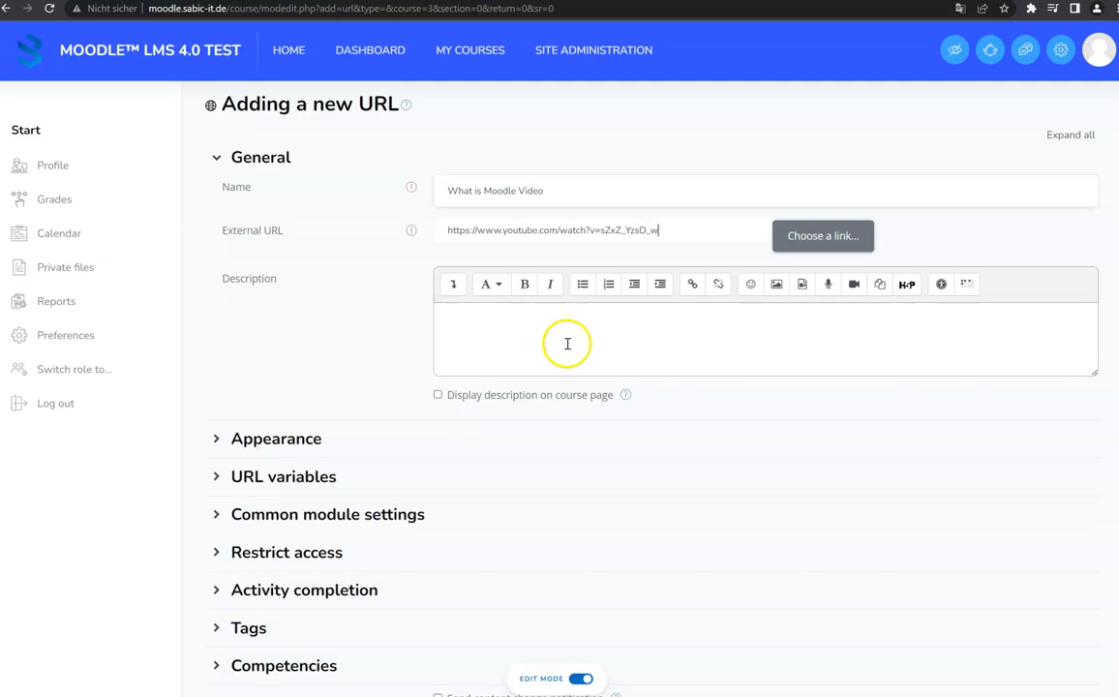
pyautogui.scroll(-1, 554, 353)
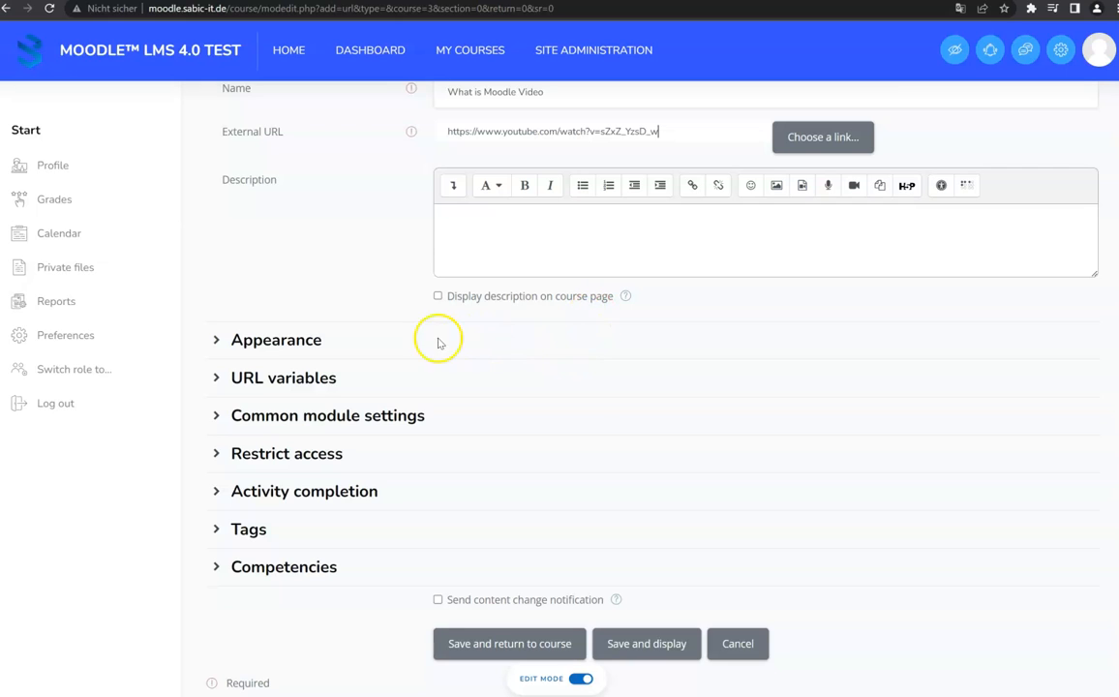
pyautogui.click(311, 351)
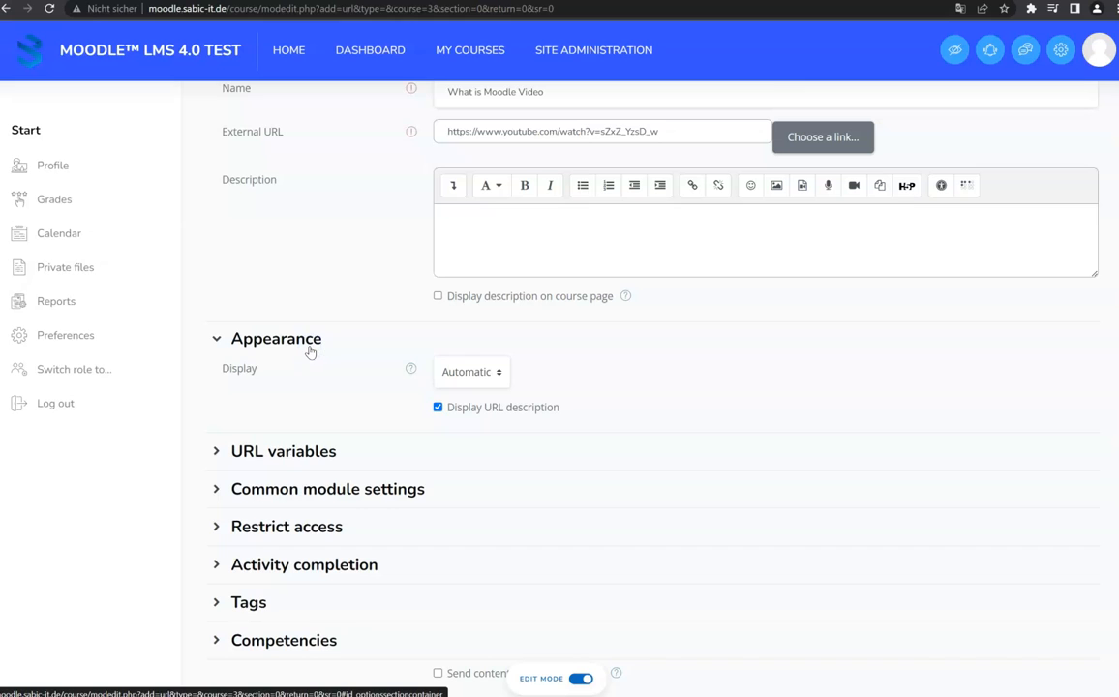
pyautogui.click(453, 373)
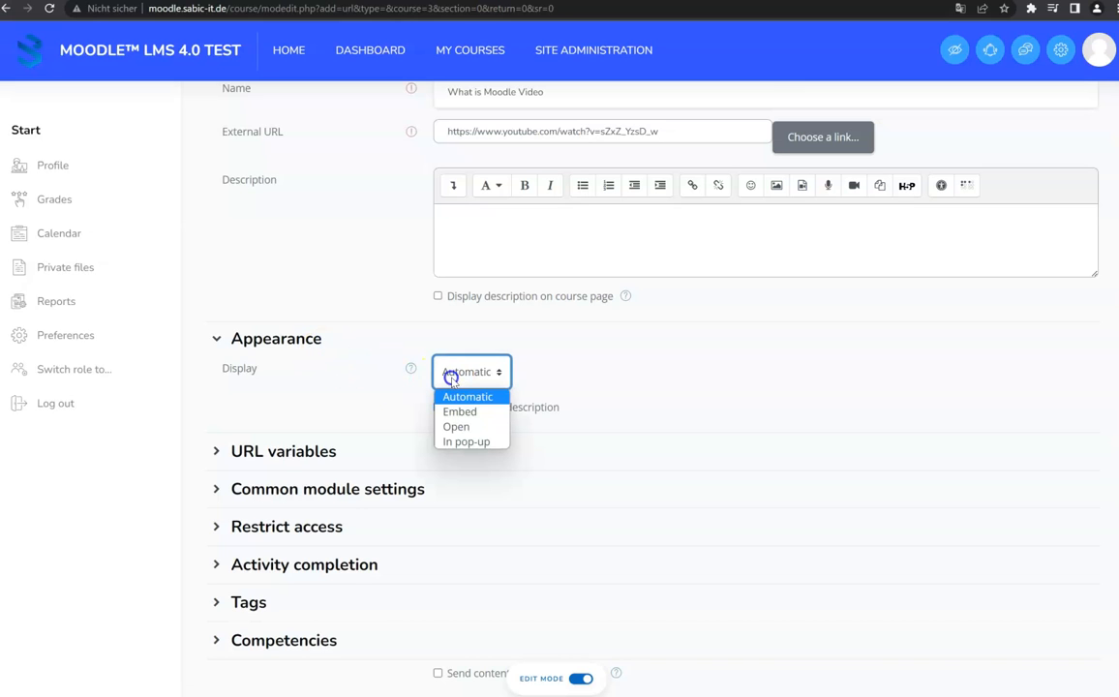
pyautogui.click(455, 425)
# Step: Add an activity completion restriction requiring Maine Website to be marked complete before students can access the video URL
pyautogui.scroll(-2, 423, 407)
pyautogui.click(295, 329)
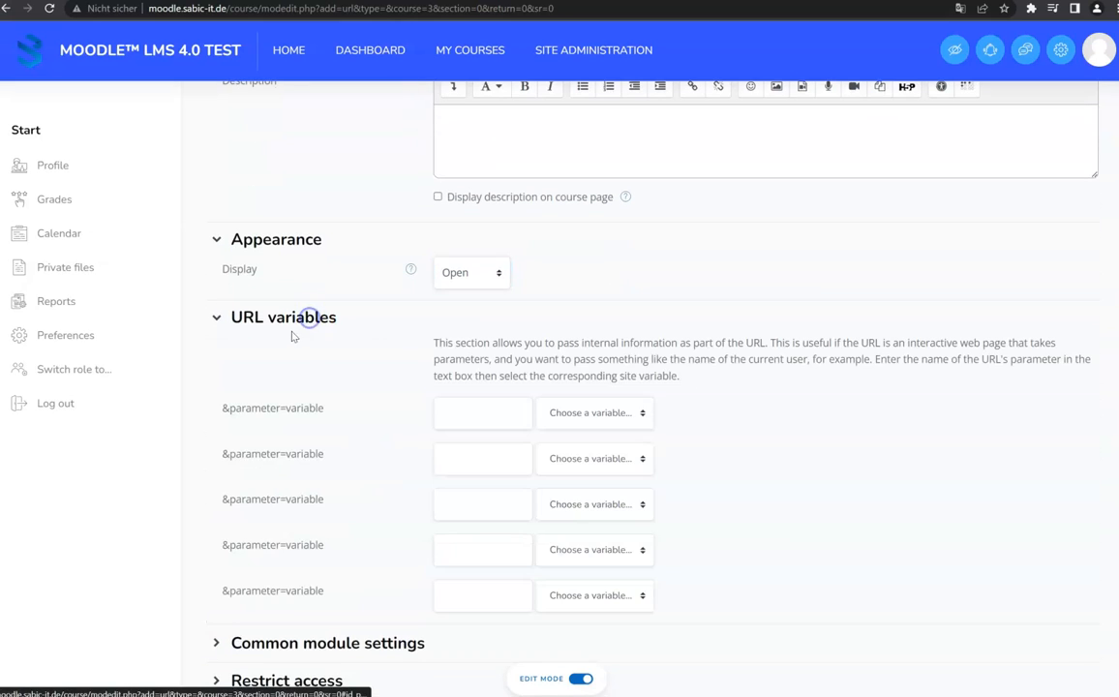
pyautogui.click(294, 329)
pyautogui.click(300, 332)
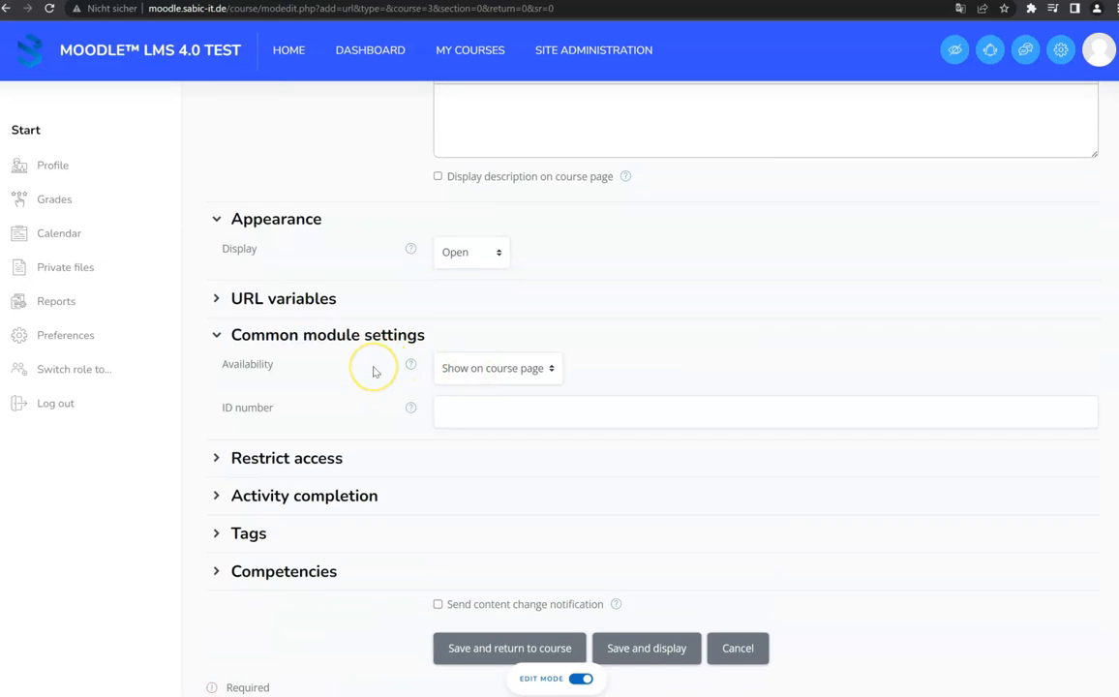
pyautogui.scroll(-2, 373, 371)
pyautogui.click(332, 374)
pyautogui.scroll(-2, 332, 378)
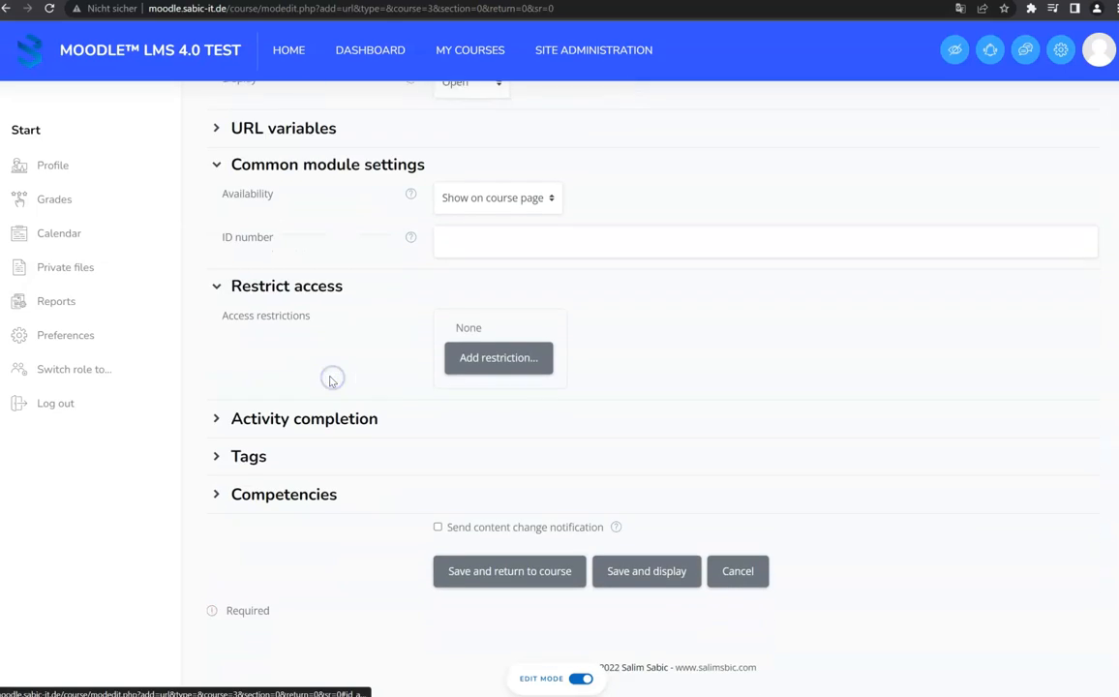
pyautogui.click(478, 358)
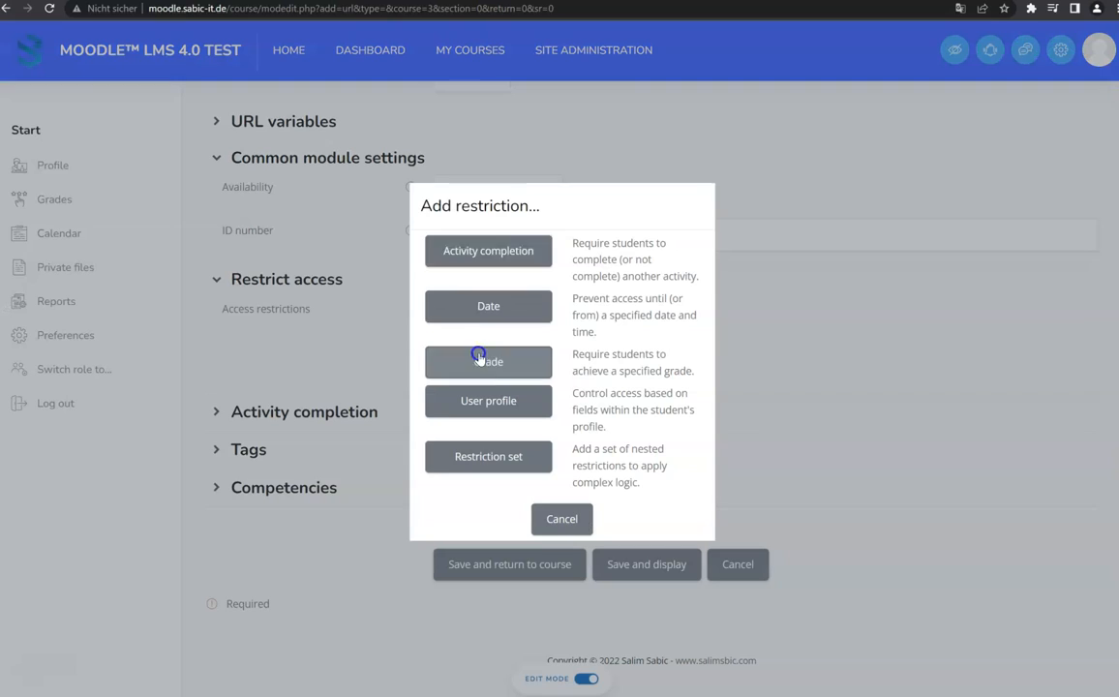
pyautogui.click(492, 269)
pyautogui.click(678, 384)
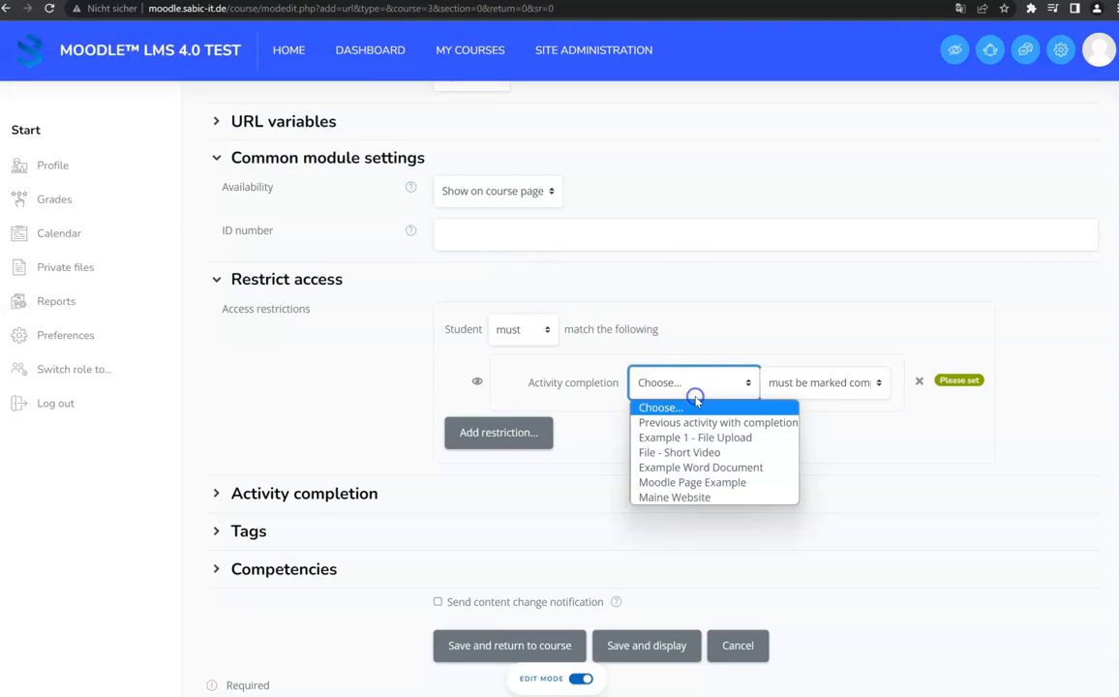
pyautogui.click(708, 499)
# Step: Set the video URL's completion tracking to Show activity as complete when conditions are met, then save and return to the course
pyautogui.scroll(-2, 417, 402)
pyautogui.click(306, 409)
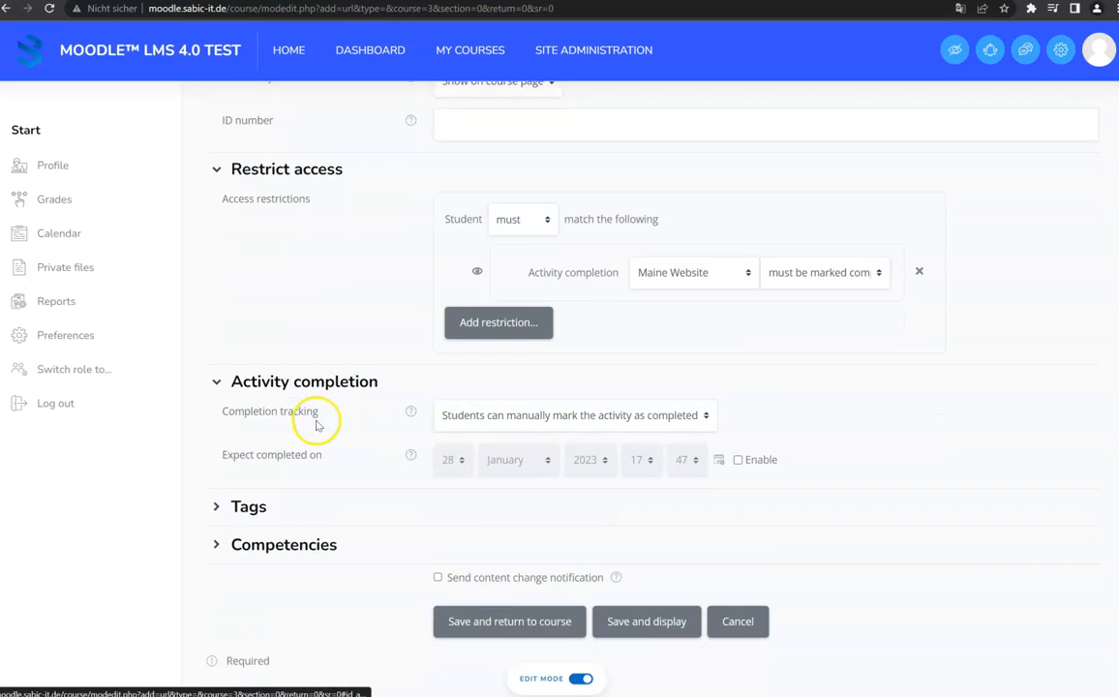
pyautogui.scroll(-1, 319, 421)
pyautogui.click(496, 358)
pyautogui.click(498, 413)
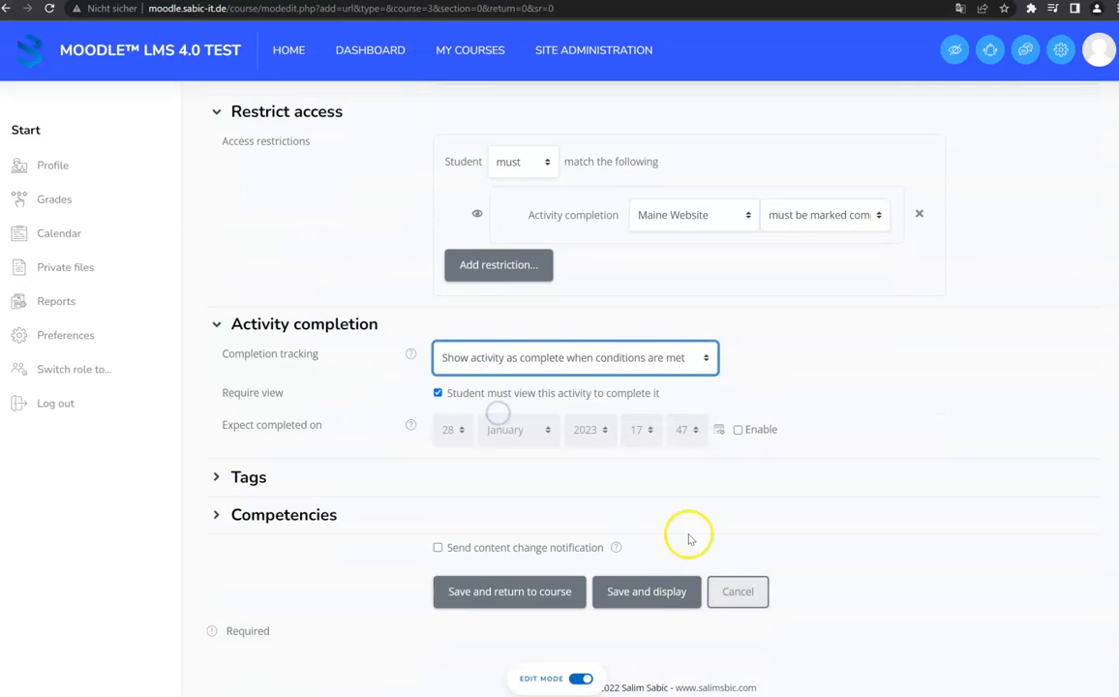
pyautogui.click(512, 595)
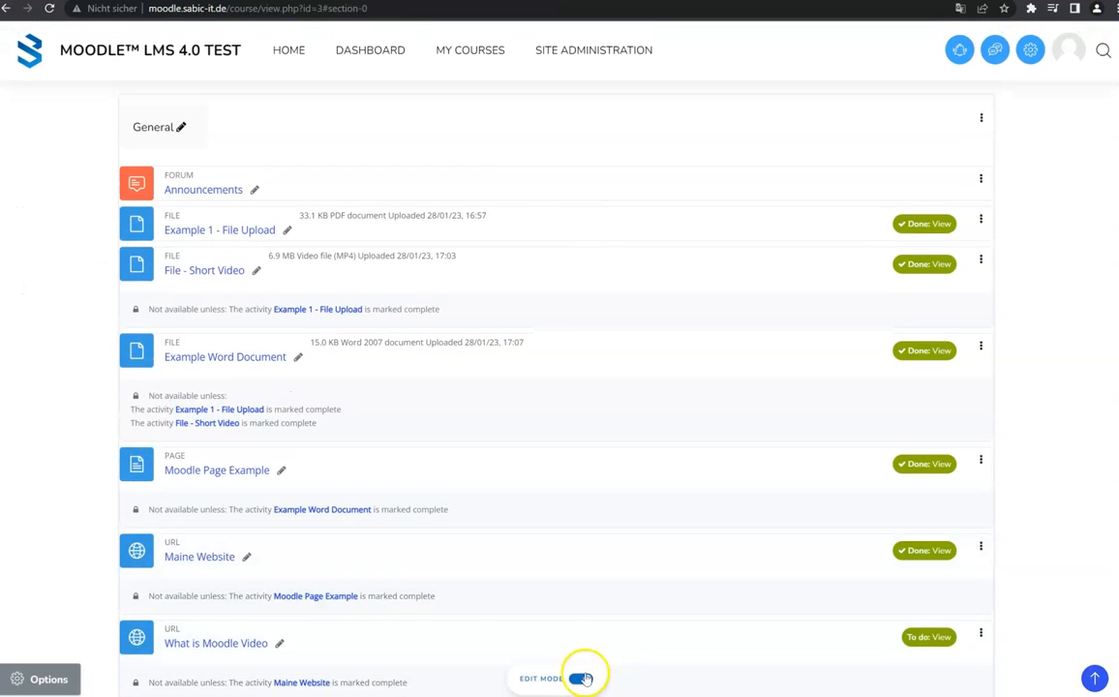
# Step: Turn off edit mode, test the What is Moodle Video link, pause playback, and go back to check its completion status in the course
pyautogui.click(581, 679)
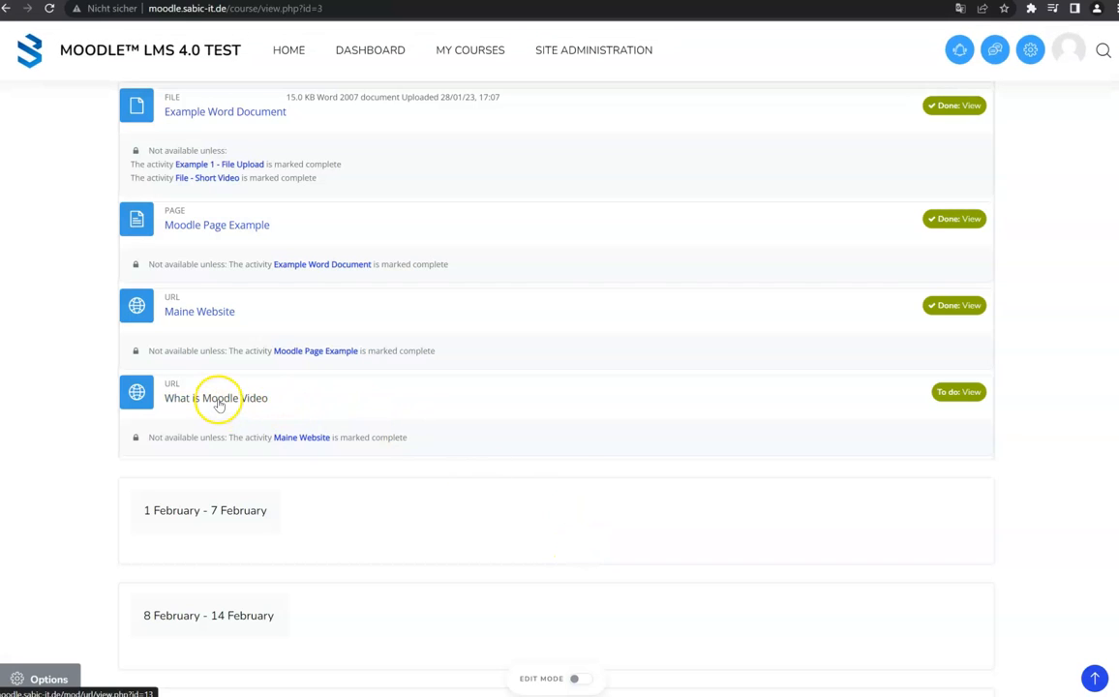
pyautogui.click(219, 403)
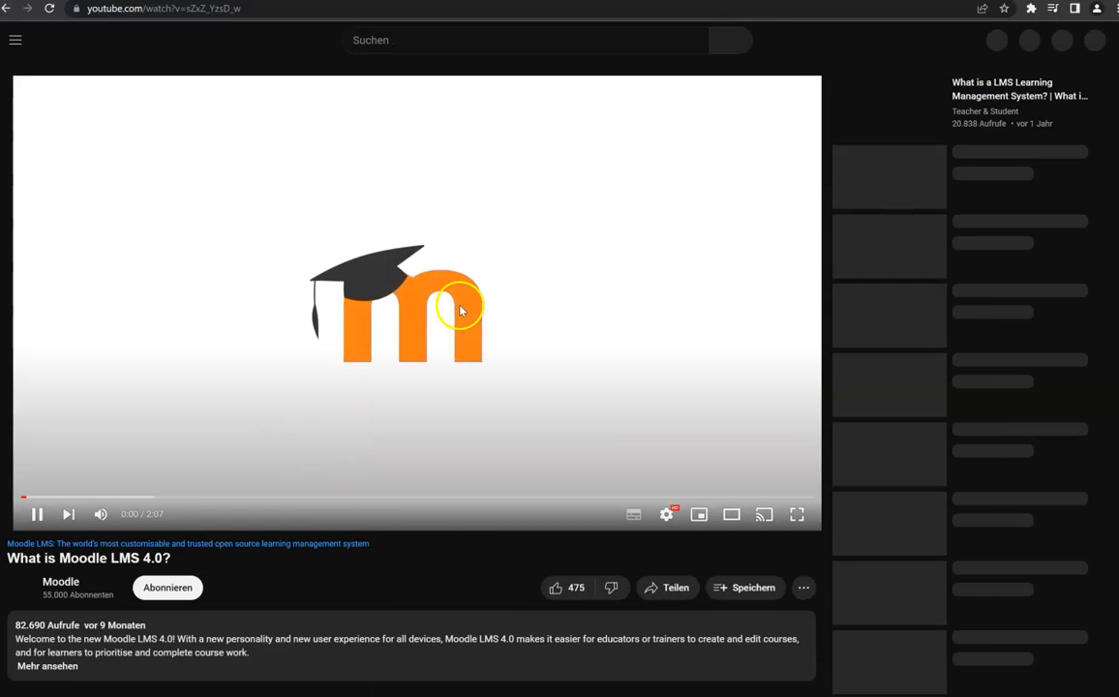
pyautogui.click(461, 310)
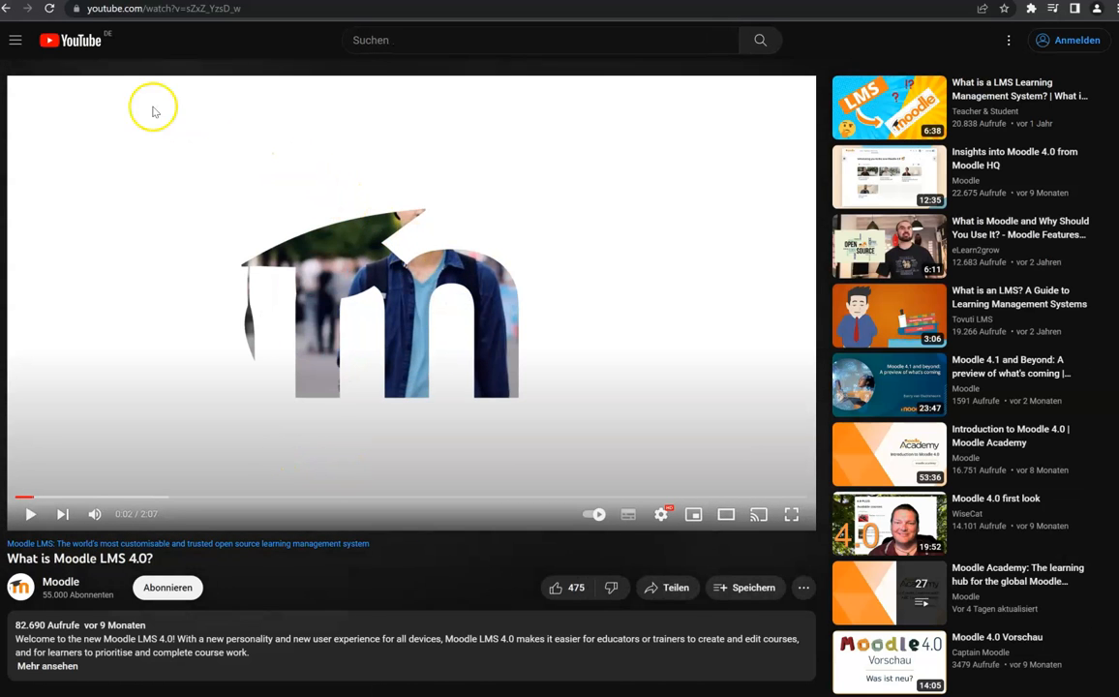
pyautogui.click(7, 8)
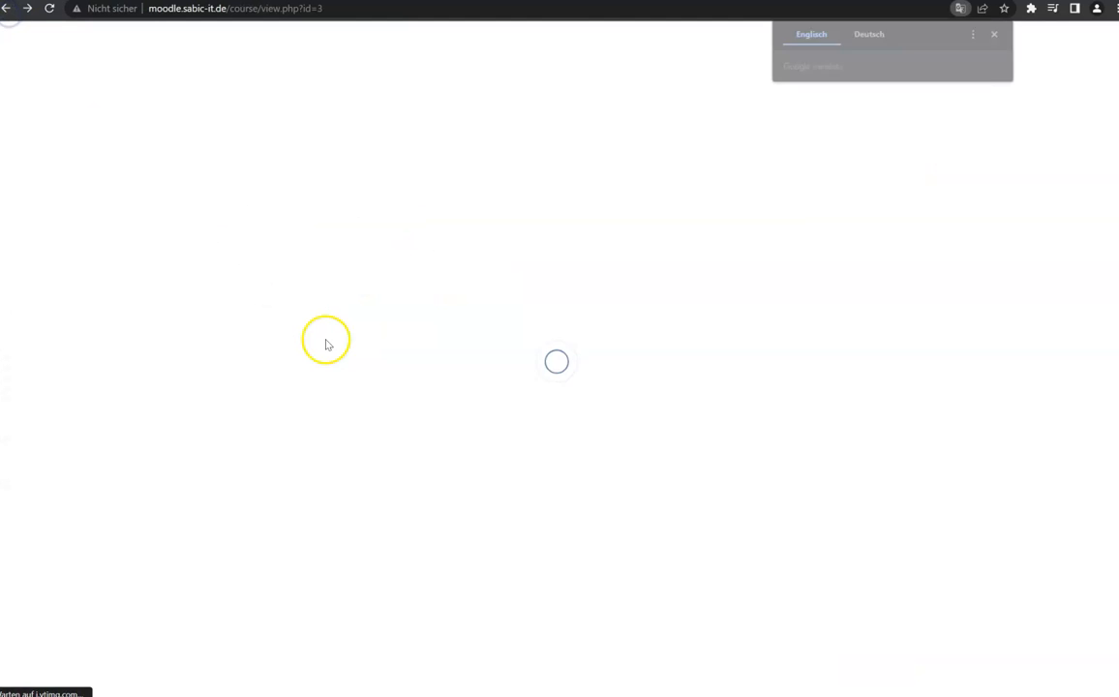
pyautogui.scroll(5, 345, 400)
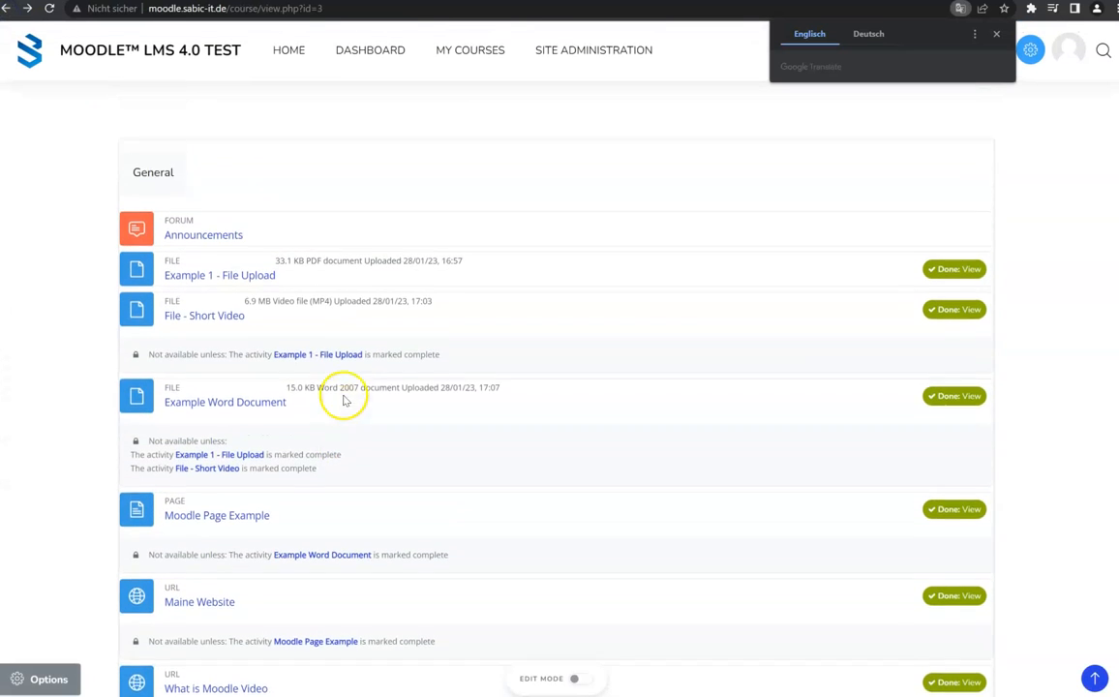
pyautogui.scroll(-3, 346, 411)
pyautogui.scroll(-1, 347, 426)
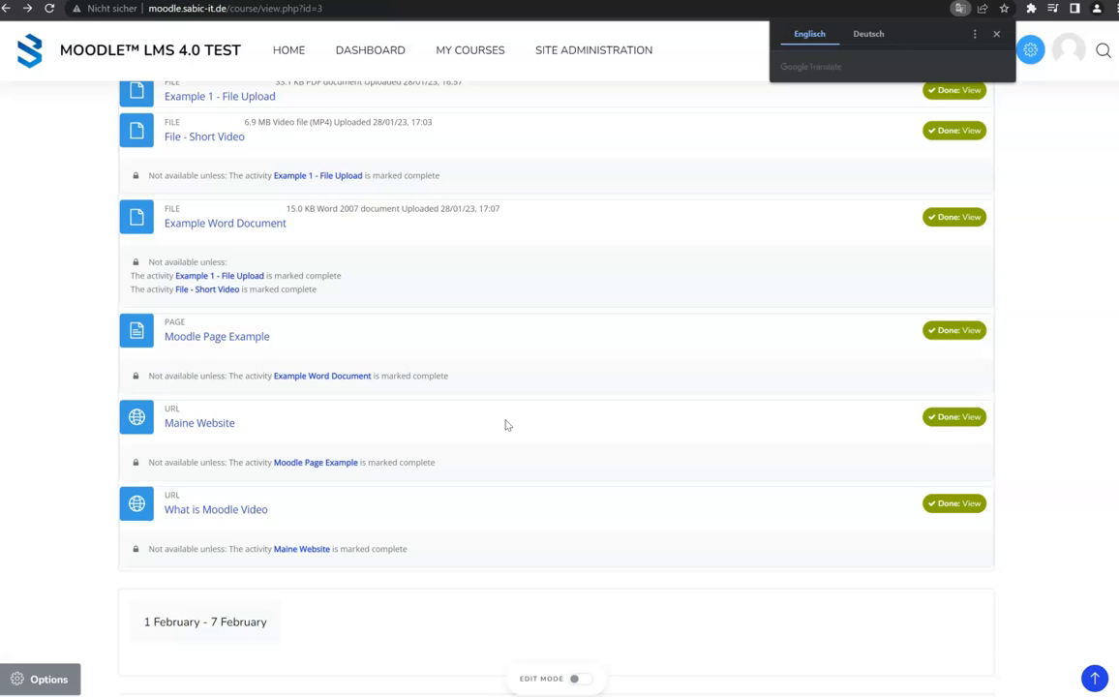
pyautogui.scroll(10, 591, 411)
pyautogui.click(676, 399)
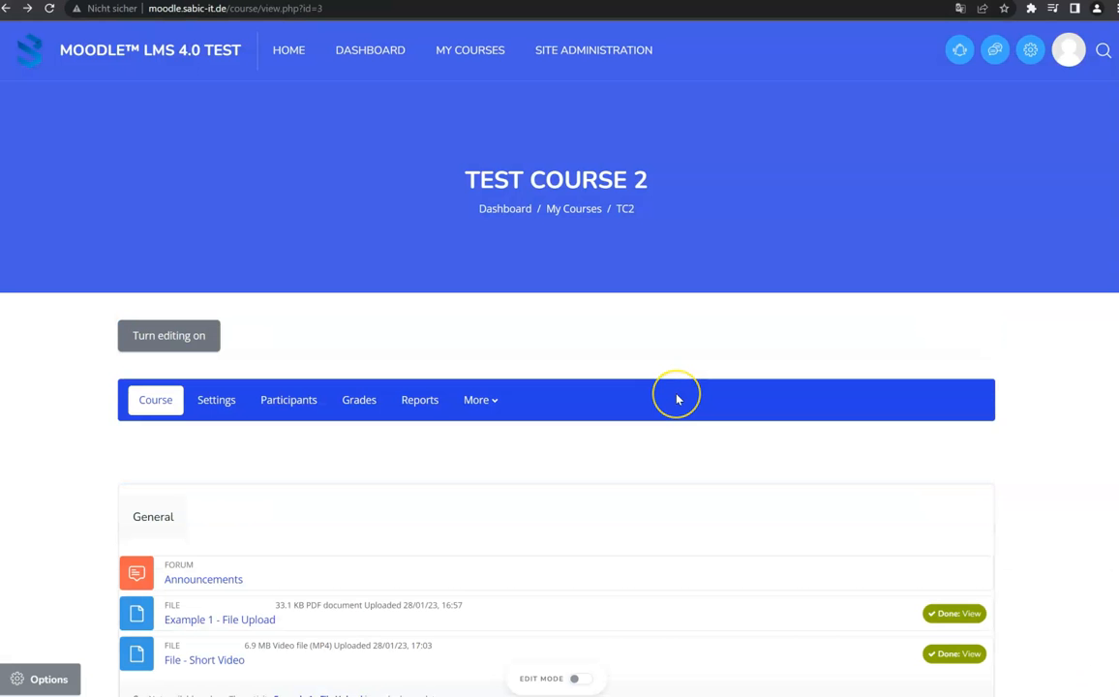